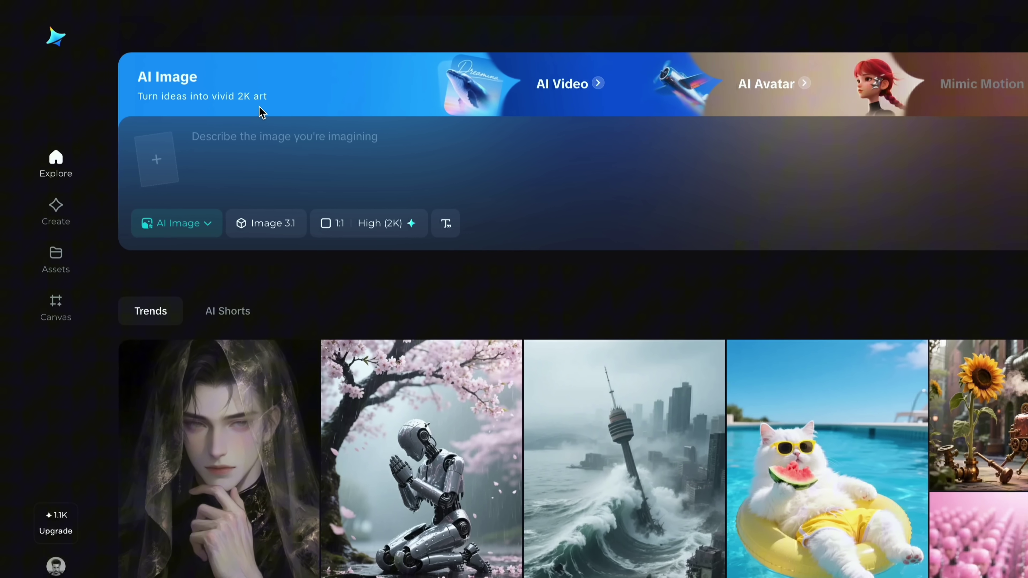
Upload Orange juice.JPG and reference the bottle in it as an Object.
scroll(461, 344, down, 10)
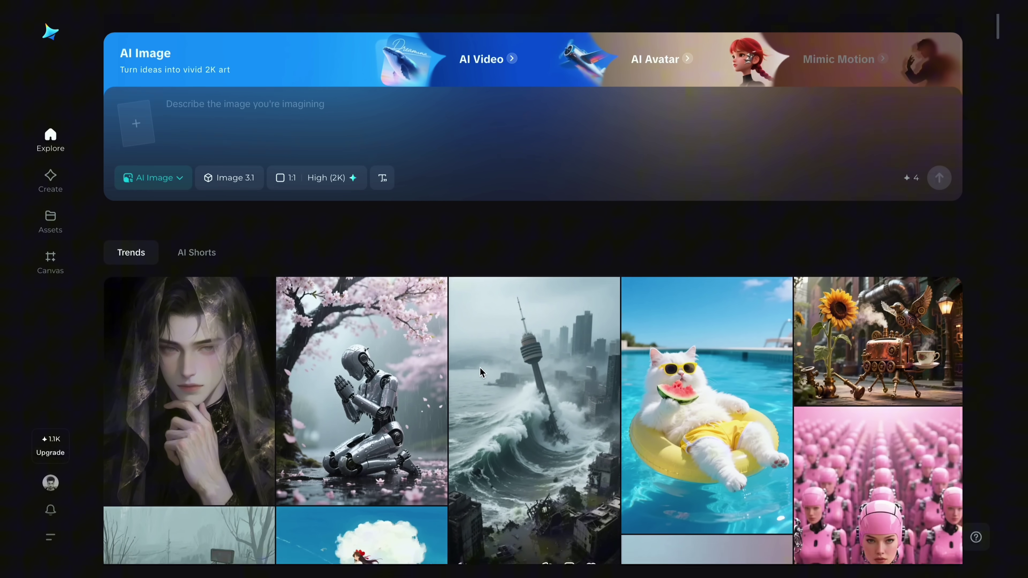
scroll(481, 372, down, 10)
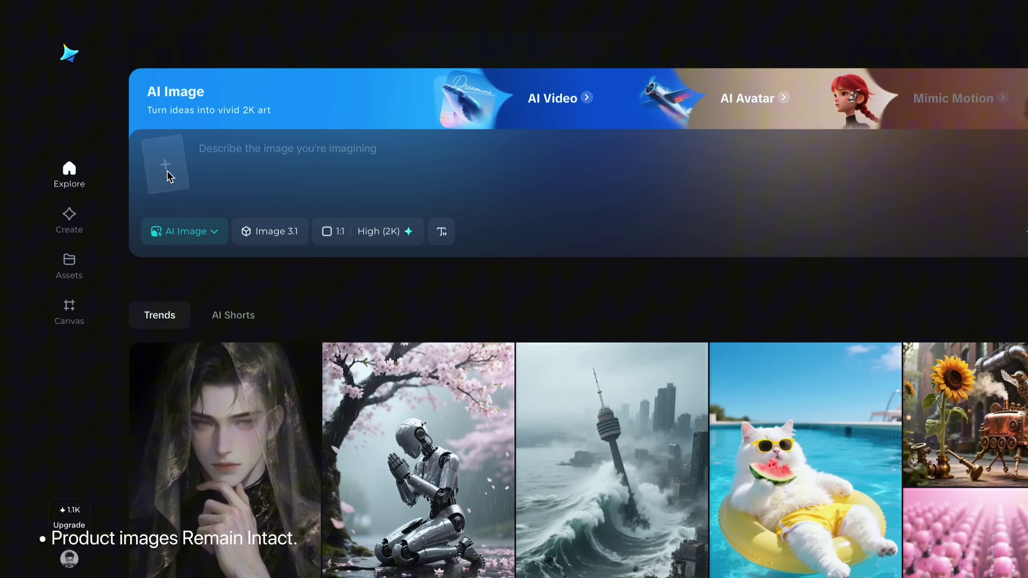
click(183, 227)
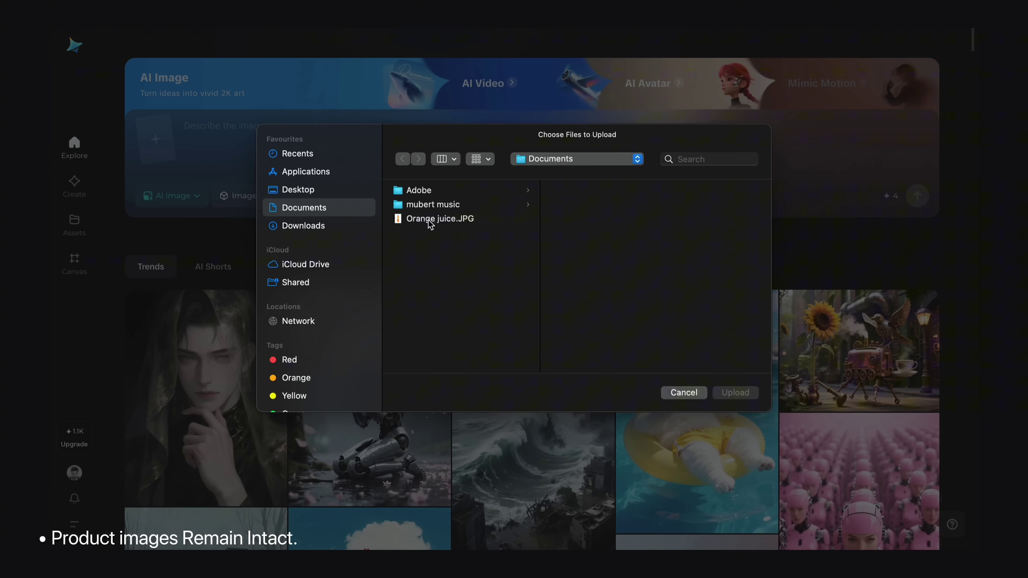
click(430, 222)
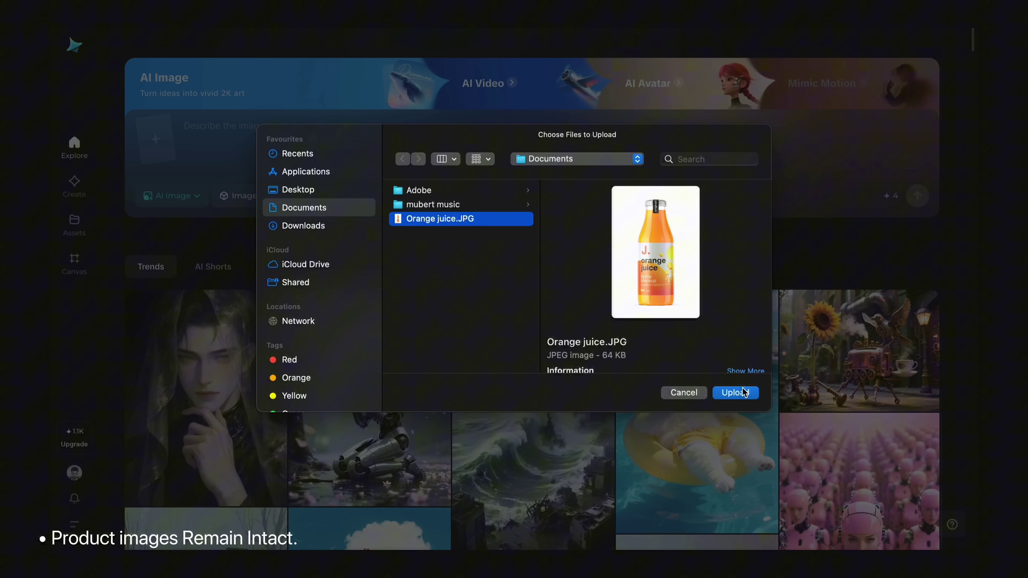
click(735, 393)
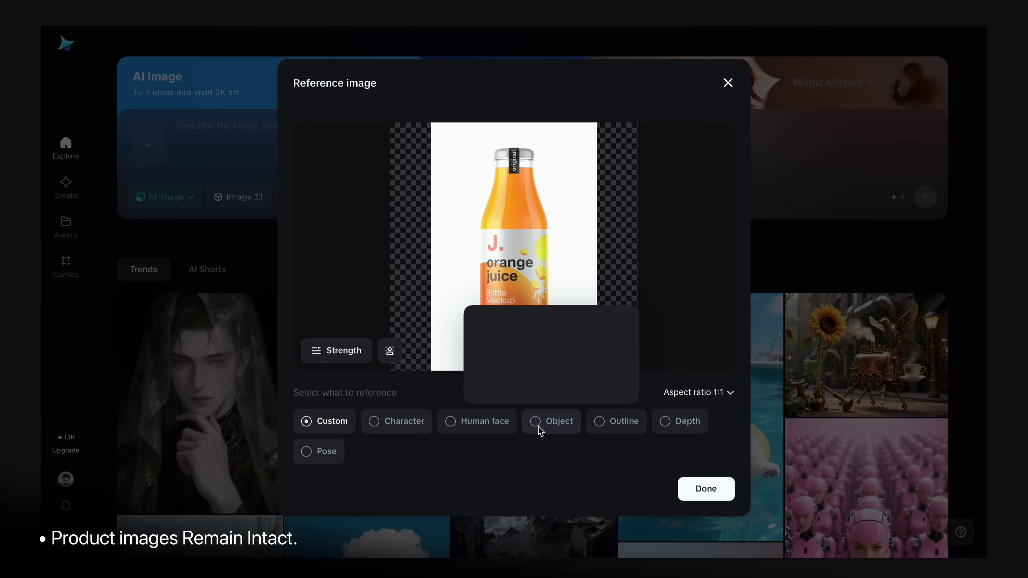
click(551, 365)
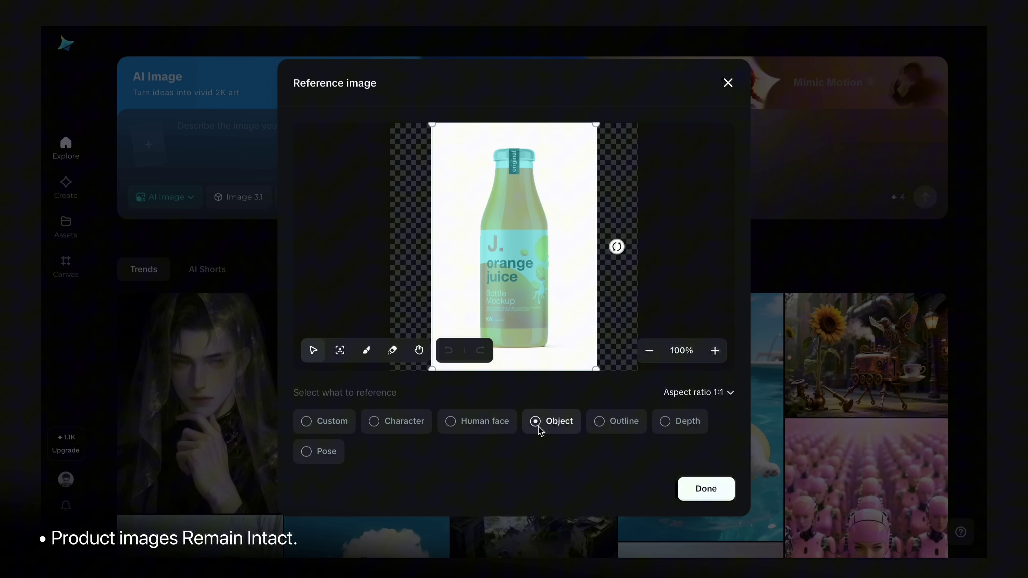
Confirm the bottle reference, enter the frosty orange juice ad prompt, and keep the Image 3.1 model.
click(706, 489)
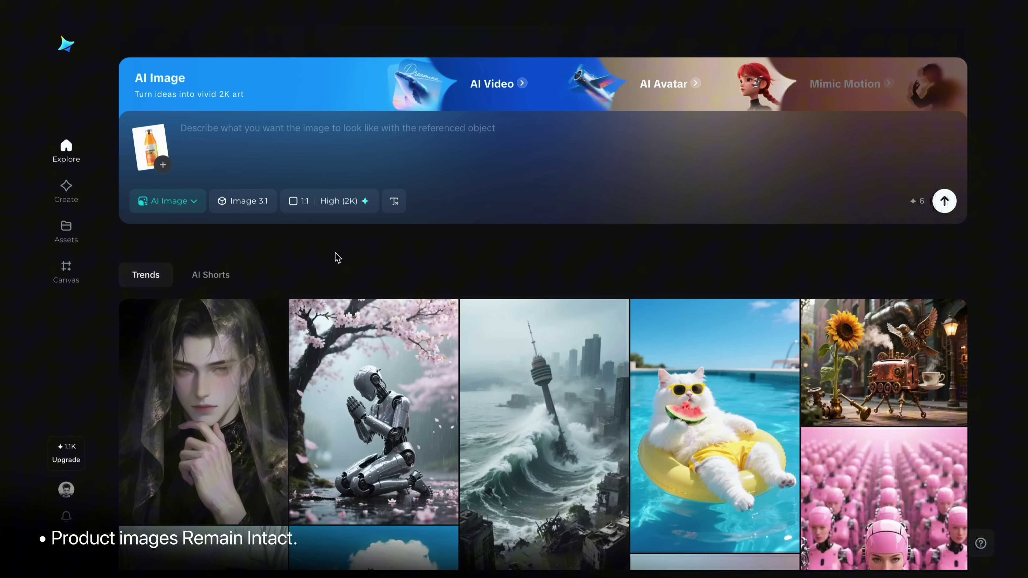
text(Orange juice ad p)
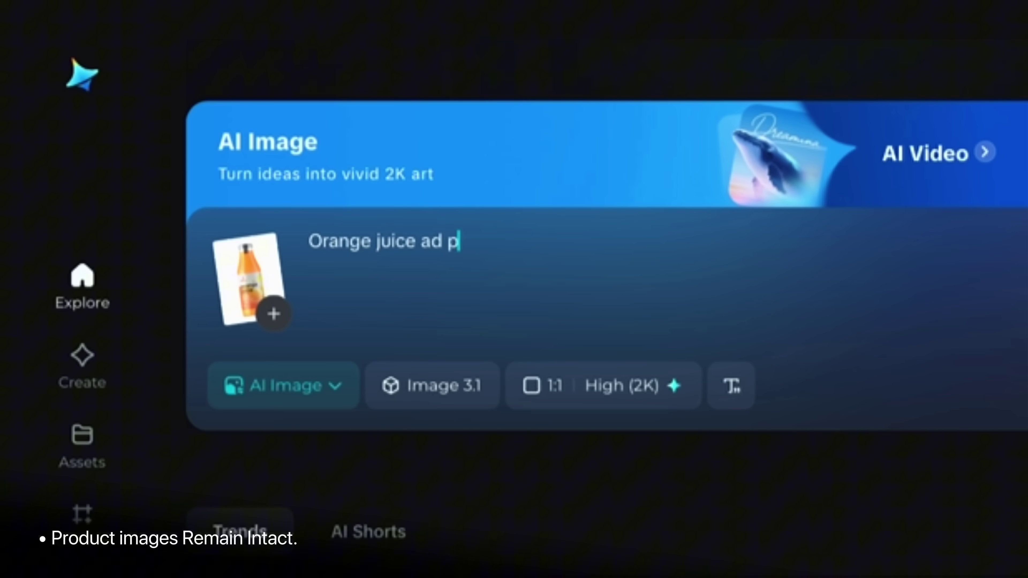
text(le, ice cubes, O)
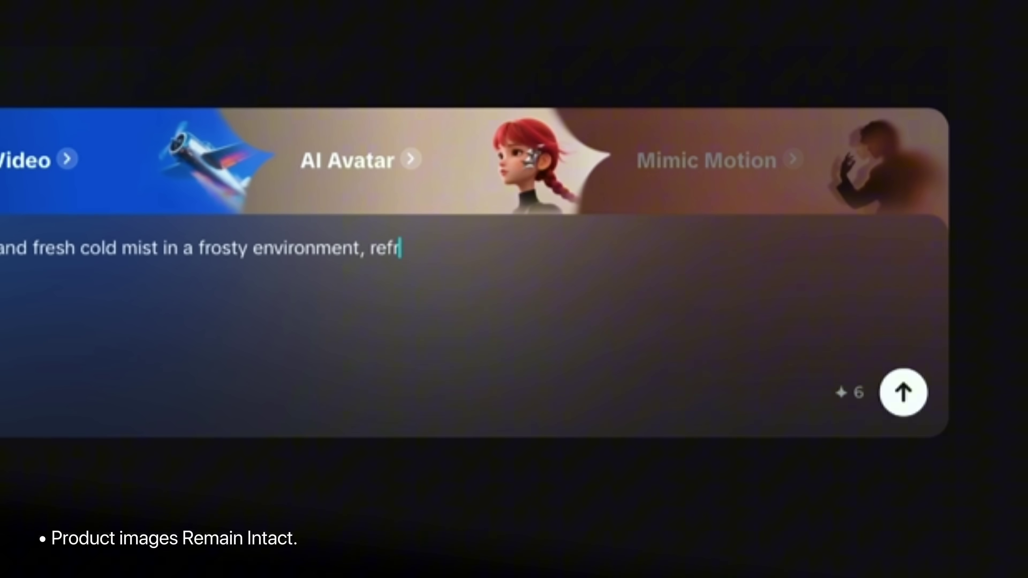
text(eshing and v)
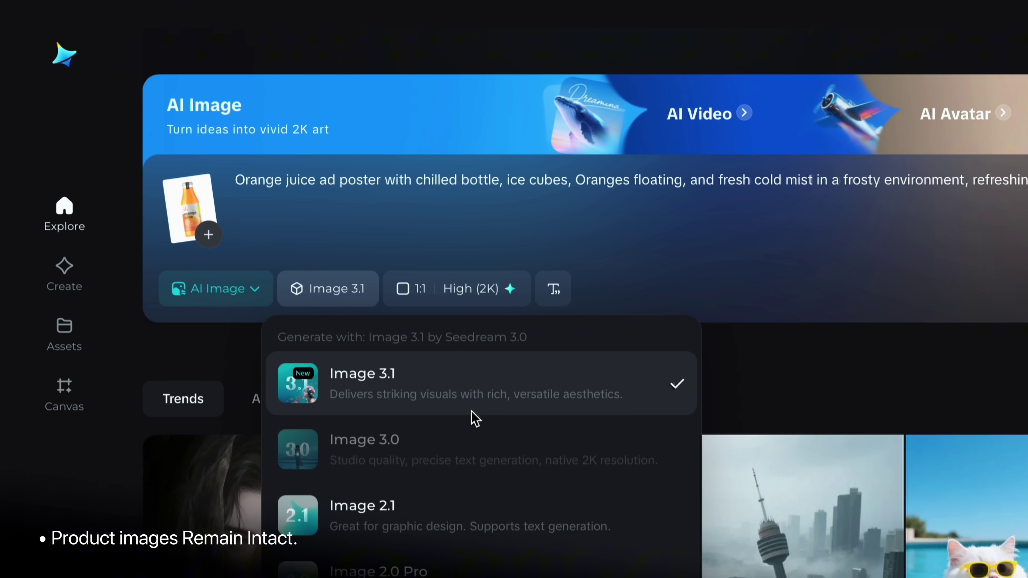
click(362, 298)
Preview the 16:9, 3:2 and 4:3 aspect ratios, then return to 1:1.
click(427, 301)
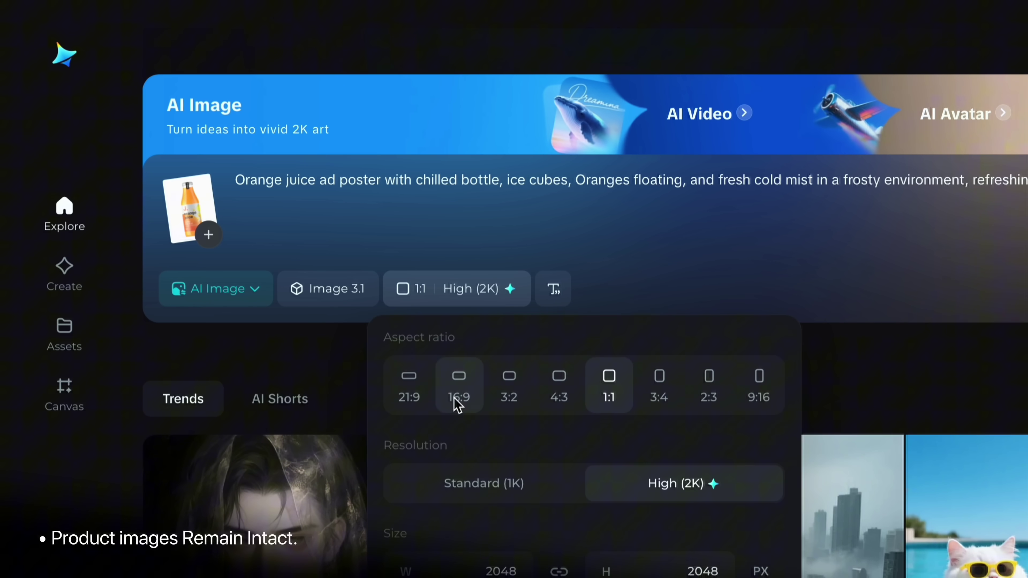
click(458, 387)
click(508, 387)
click(561, 387)
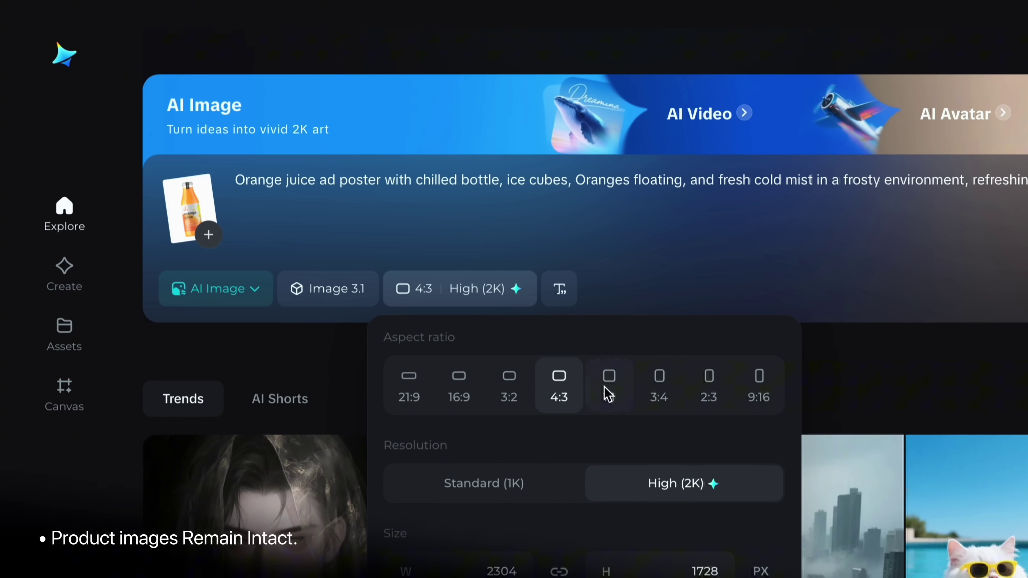
click(608, 387)
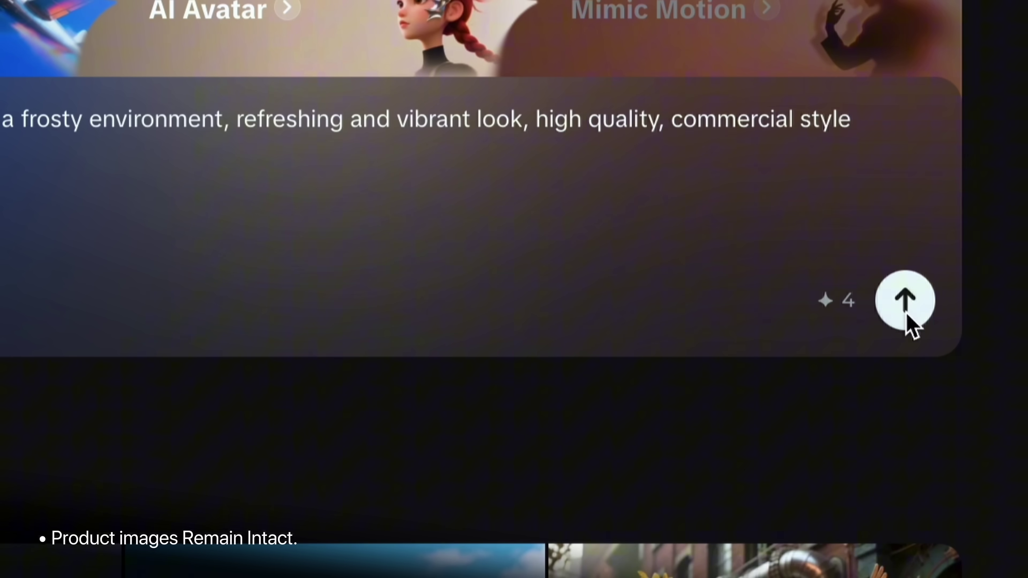
Generate four orange juice posters and page back through them to the first.
click(904, 302)
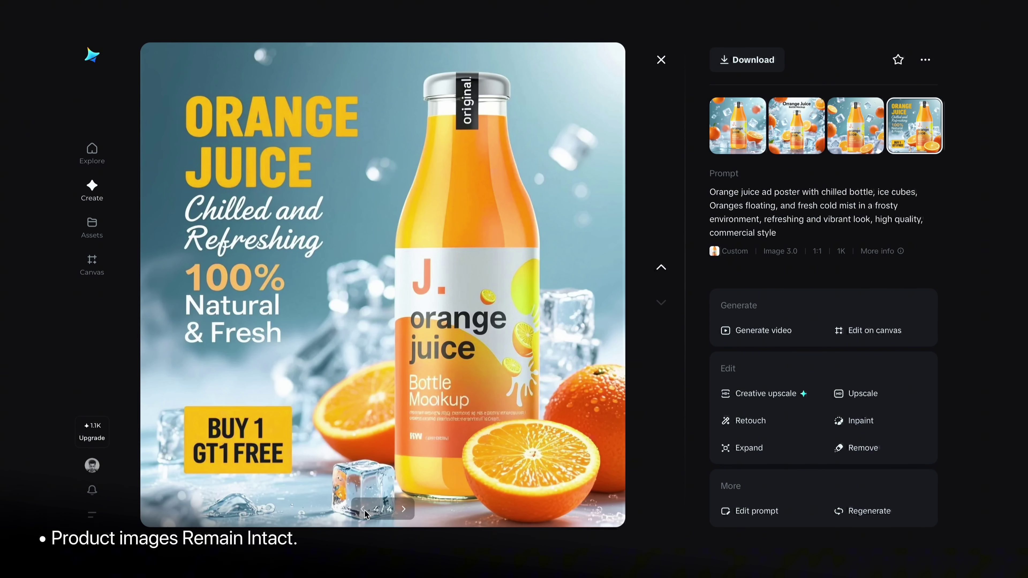
click(364, 510)
click(363, 511)
click(363, 511)
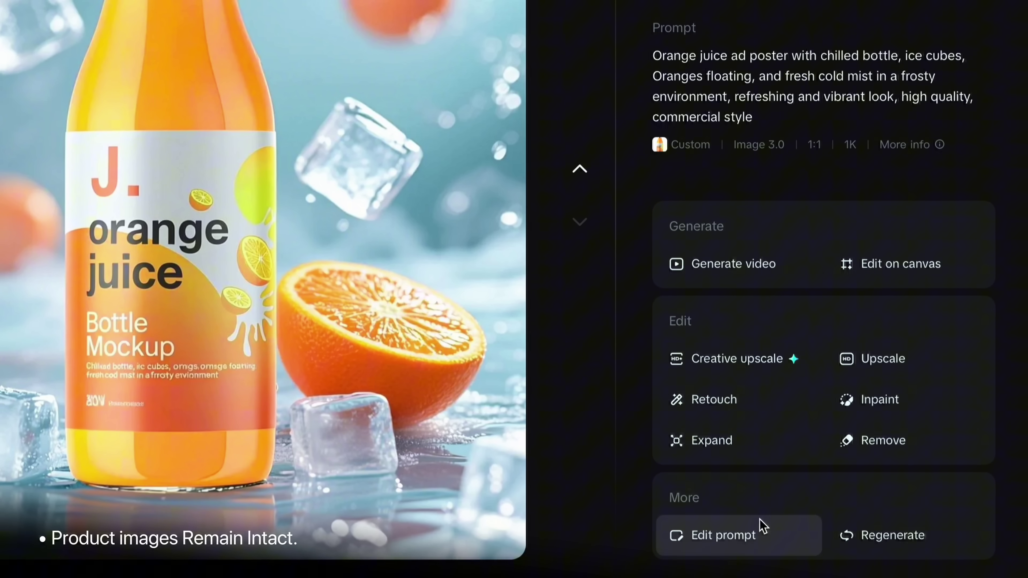
Reword 'Oranges floating' to 'juicy orange slices floating' in the prompt and regenerate.
click(731, 541)
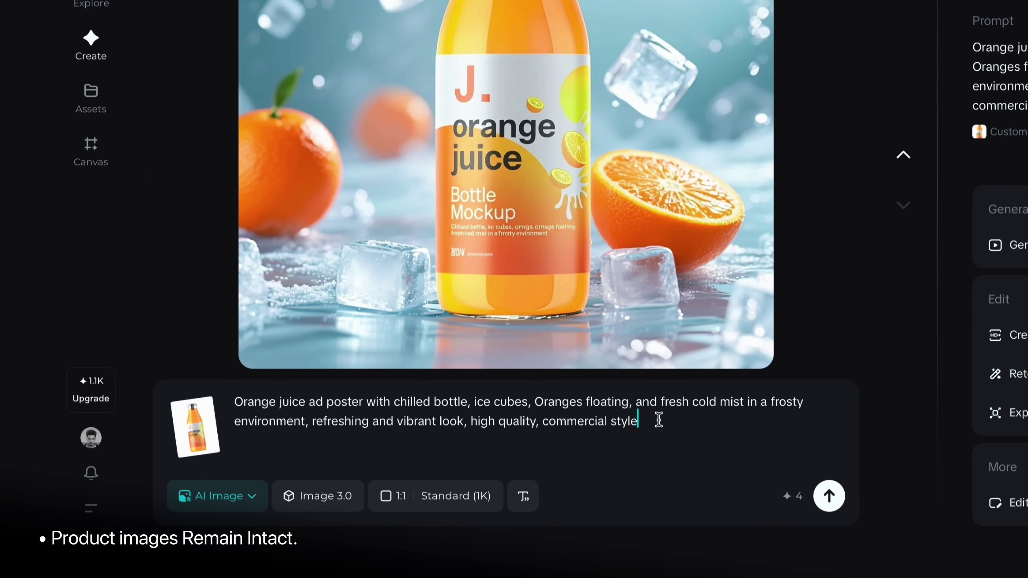
double_click(590, 403)
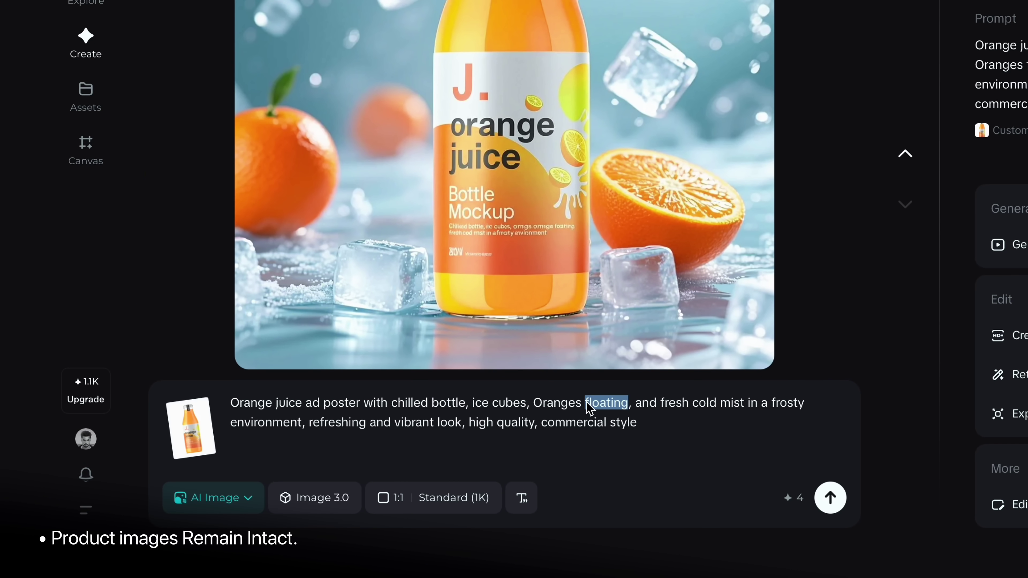
key(ctrl+shift+Left)
text(juicy orange)
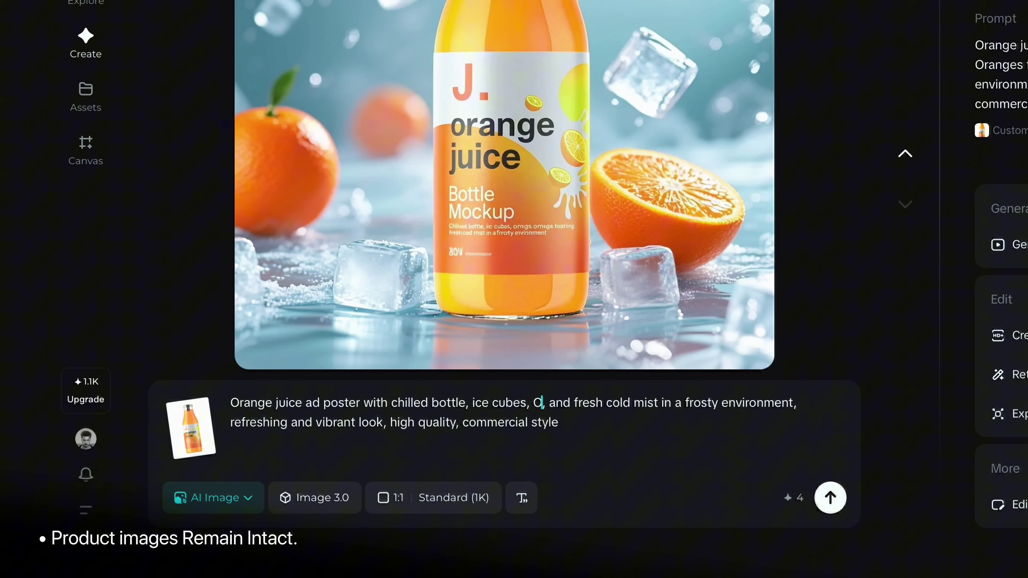
text( slices floating)
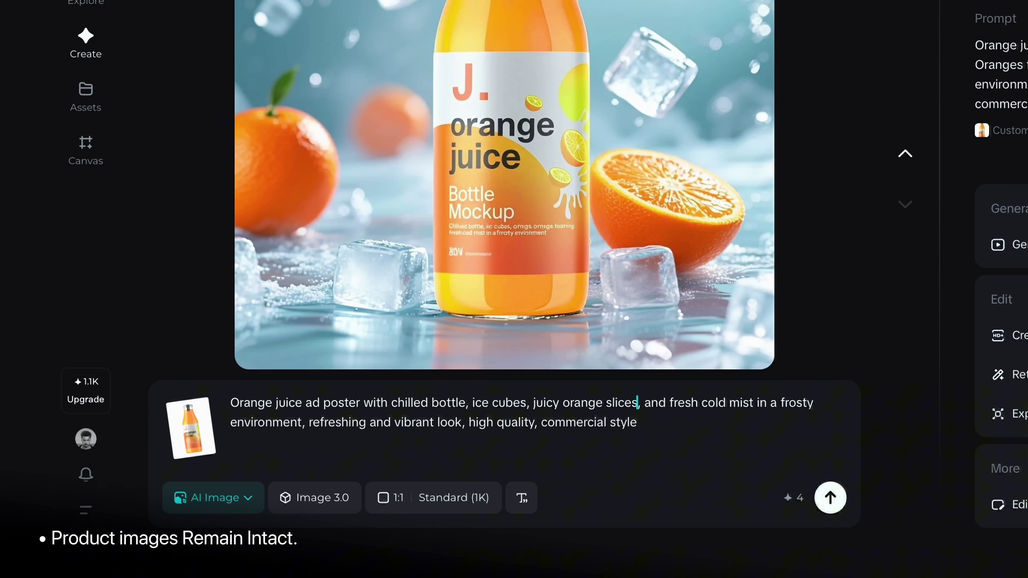
click(836, 504)
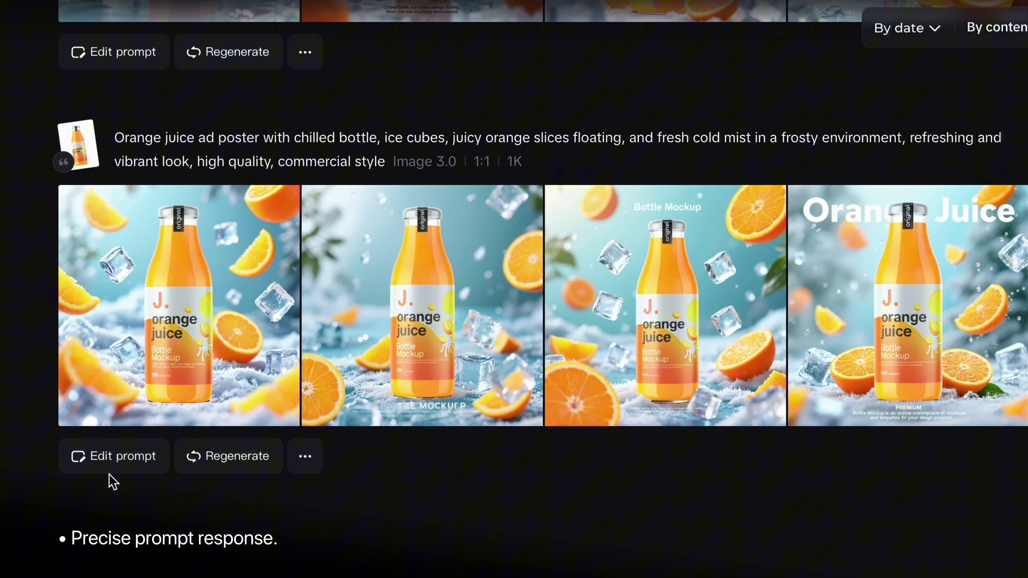
Add 'placed inside a refrigerator' to the prompt and view the fourth fridge-shelf poster.
click(205, 340)
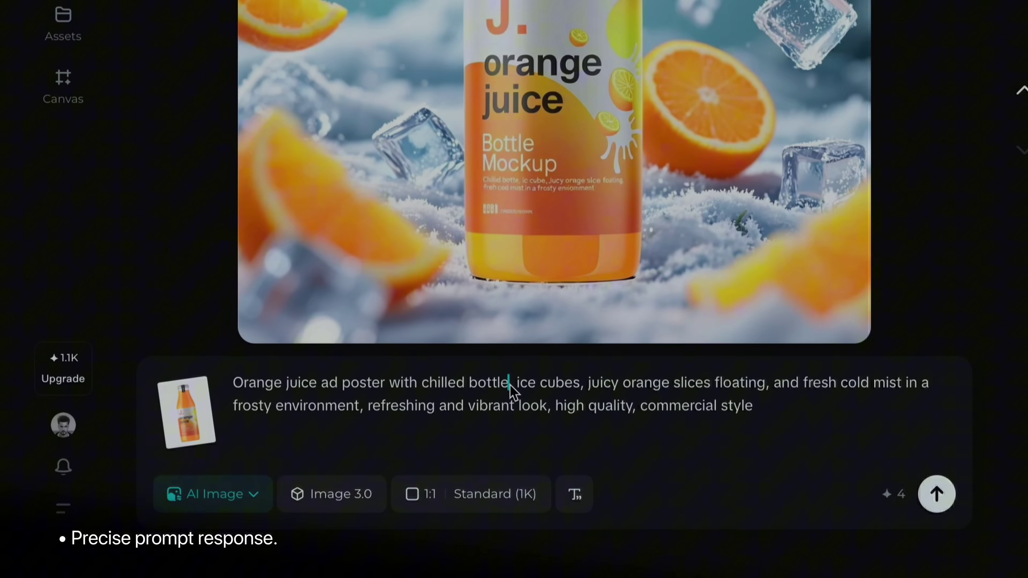
text(placed inside a refrigerator)
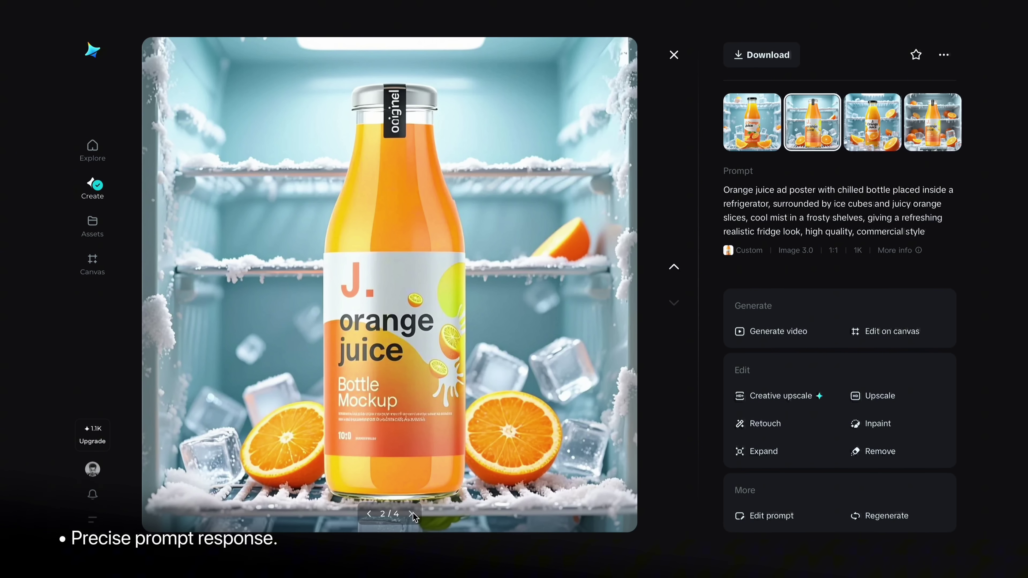
click(412, 513)
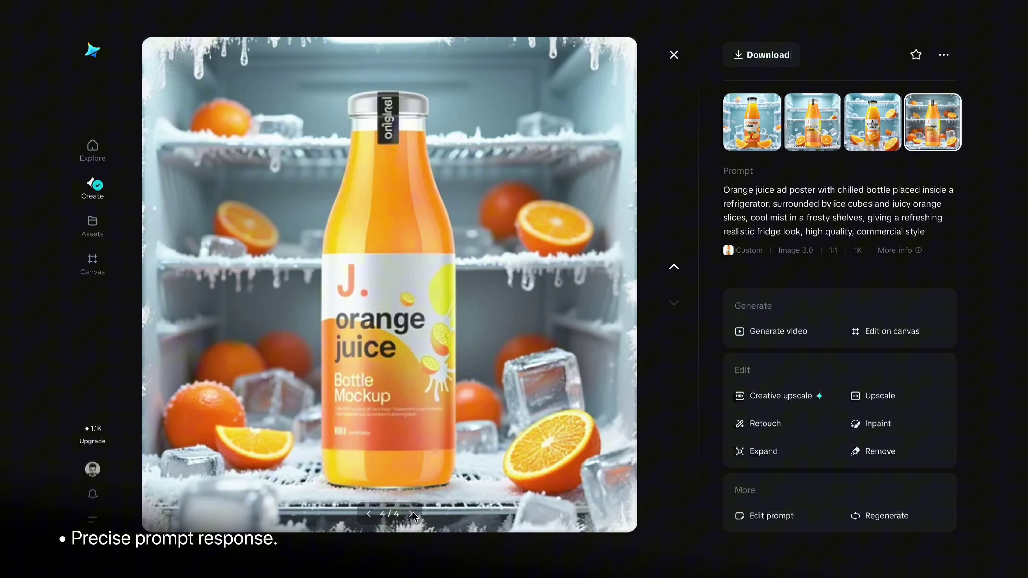
Inpaint the bubble on the upper right fridge shelf as green leaves.
click(857, 190)
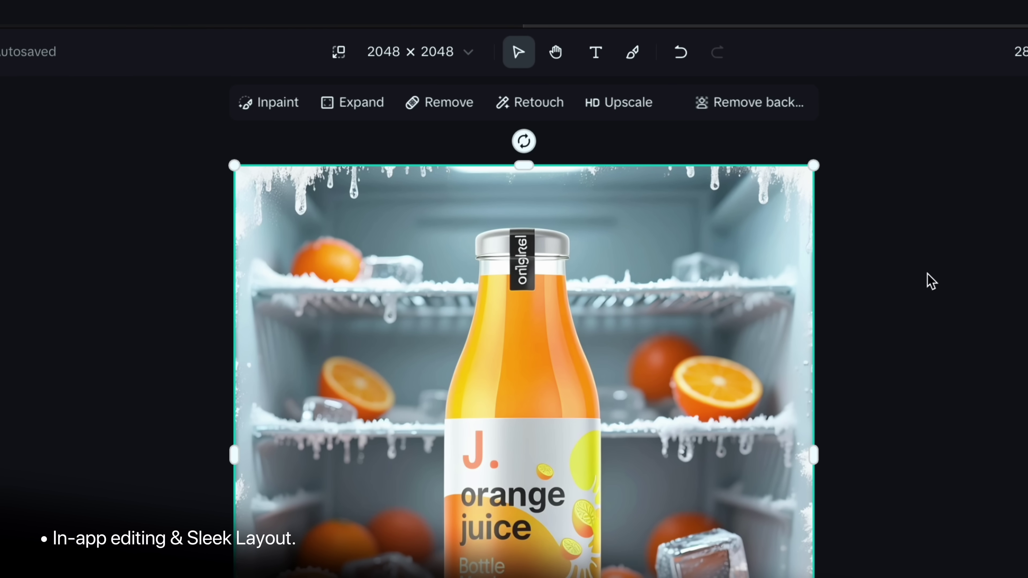
click(290, 105)
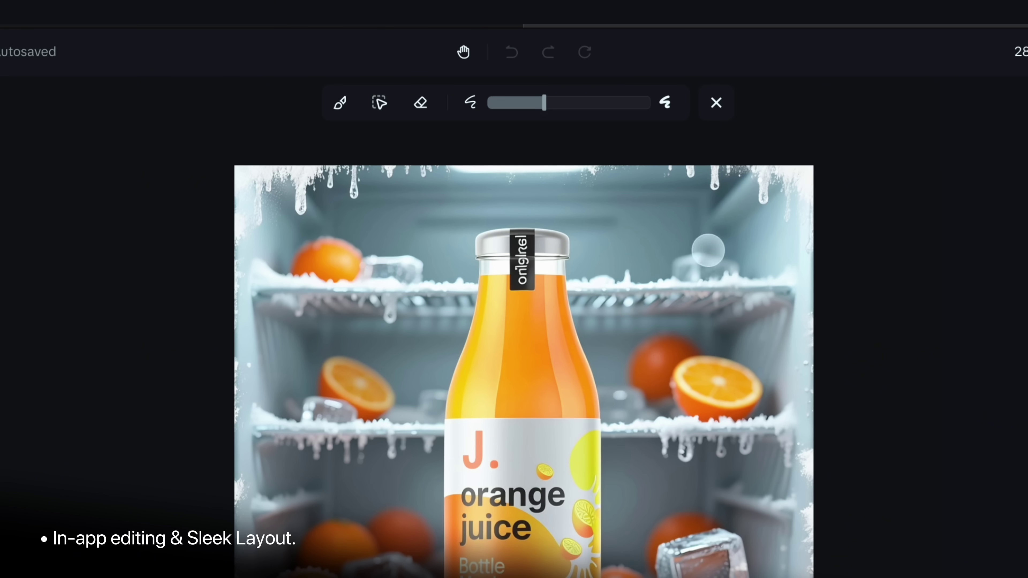
drag(728, 256, 702, 271)
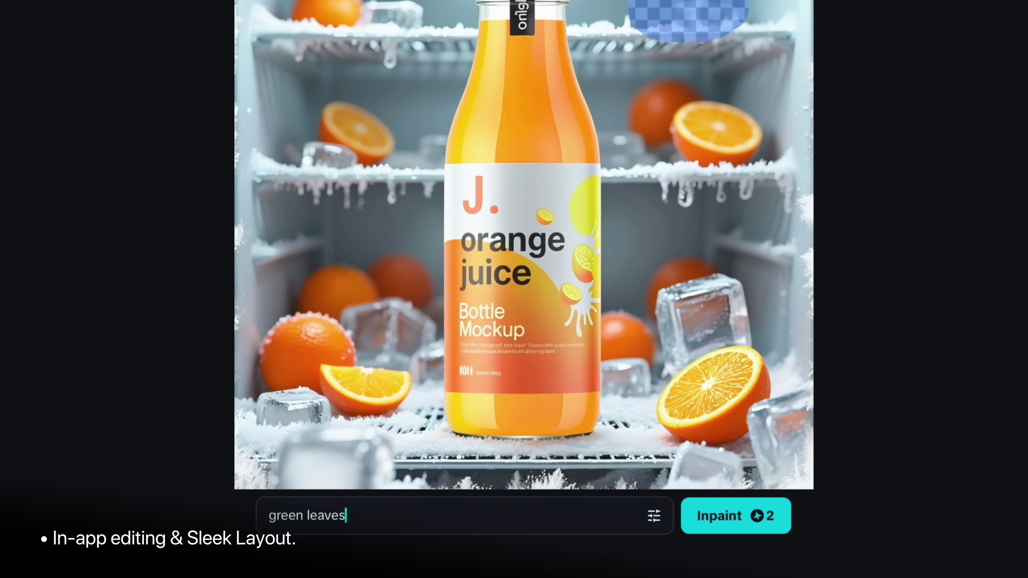
click(748, 522)
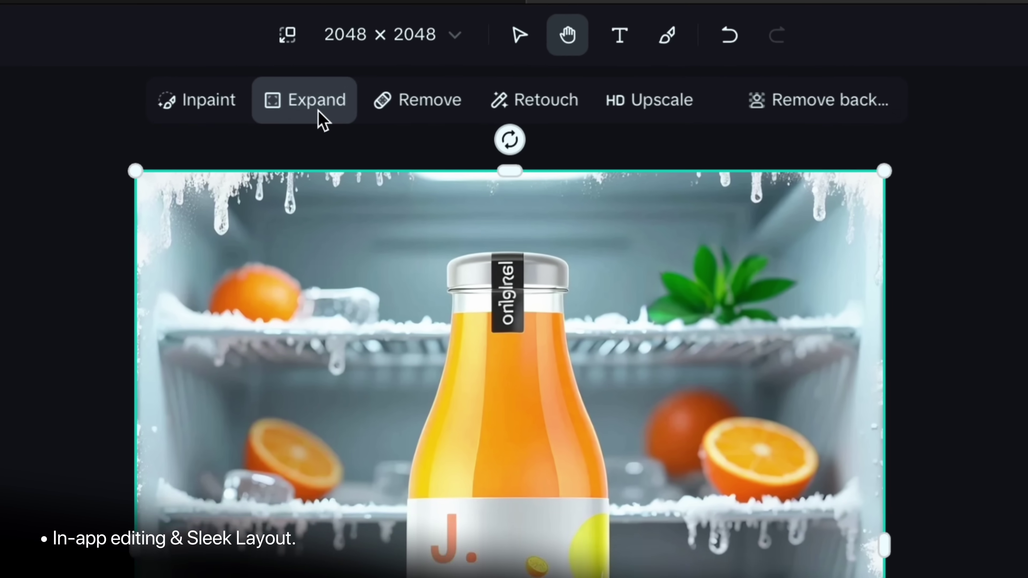
Expand the juice poster to a 16:9 frame and accept the extended fridge scene.
click(341, 86)
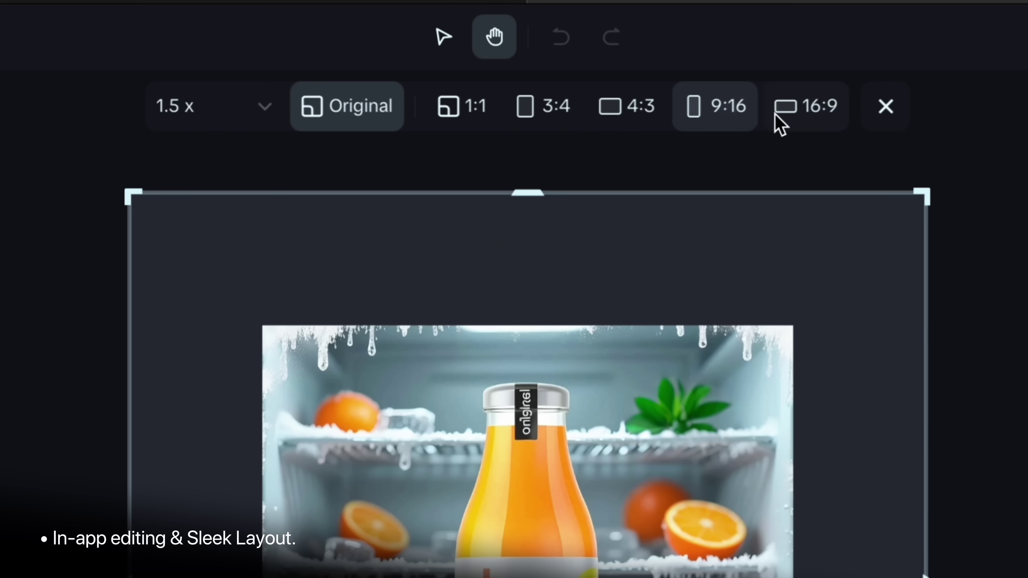
click(803, 122)
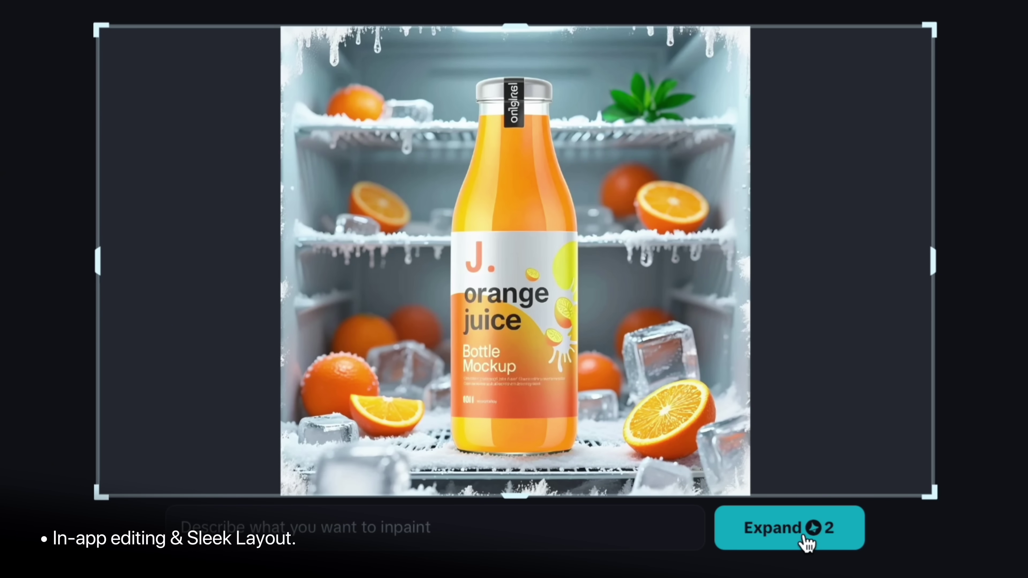
click(805, 541)
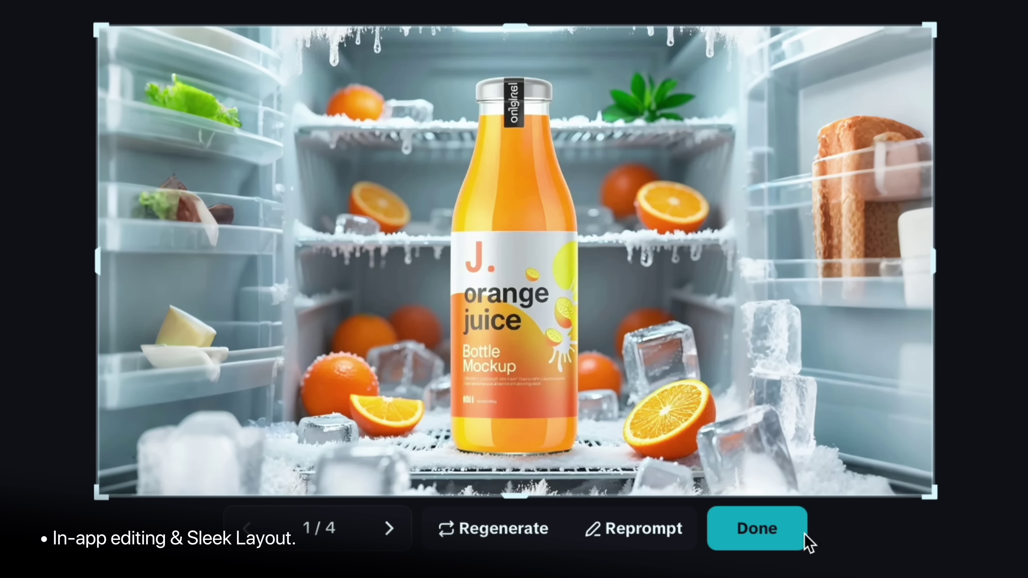
click(803, 541)
Compare versions with Undo and Redo, then remove the background around the bottle.
click(501, 67)
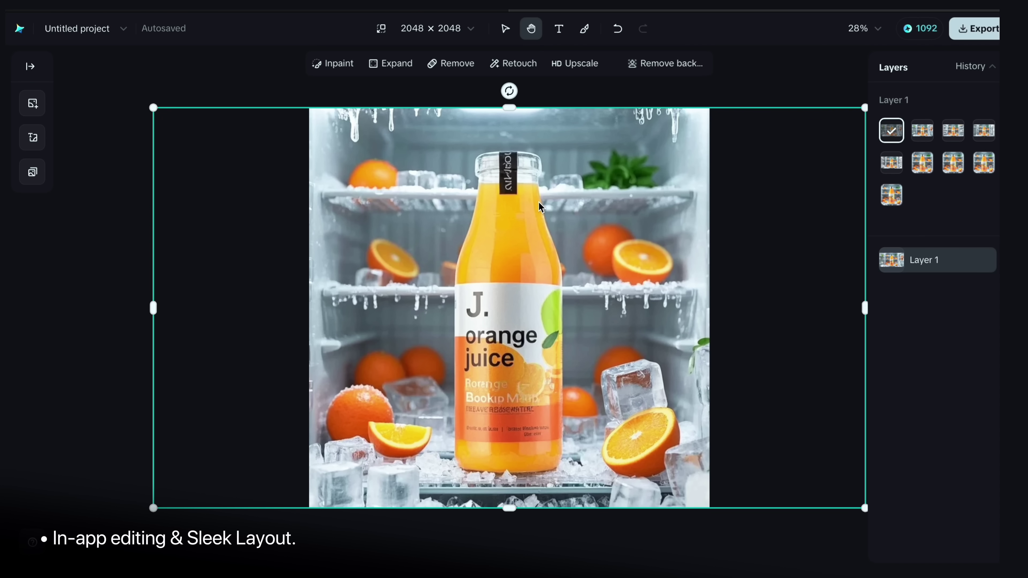
click(614, 35)
click(643, 29)
click(693, 71)
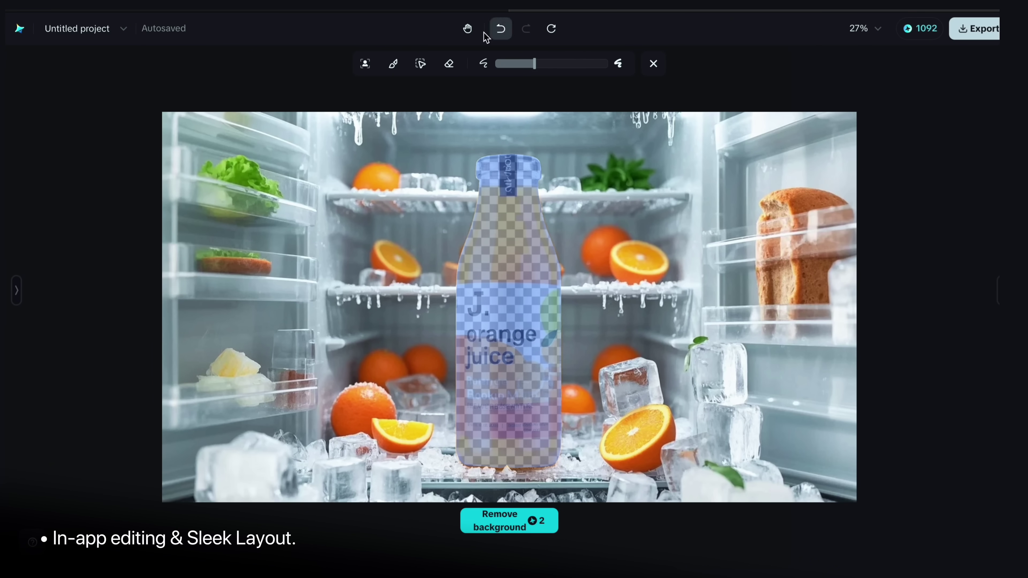
click(525, 526)
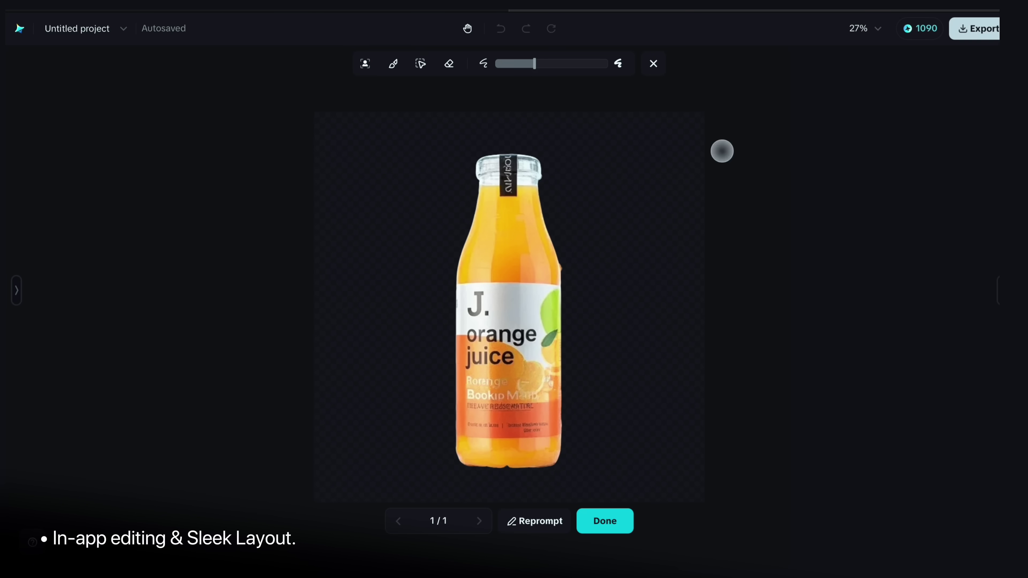
click(629, 530)
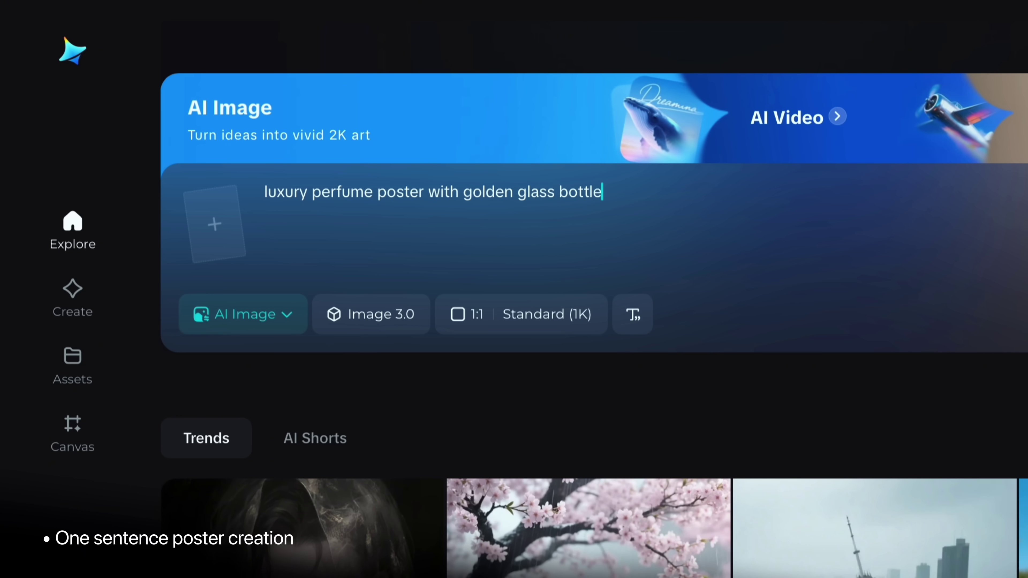
Generate the golden perfume bottle posters and page to the fourth, PERFUMES OUTLET.
text(ures.)
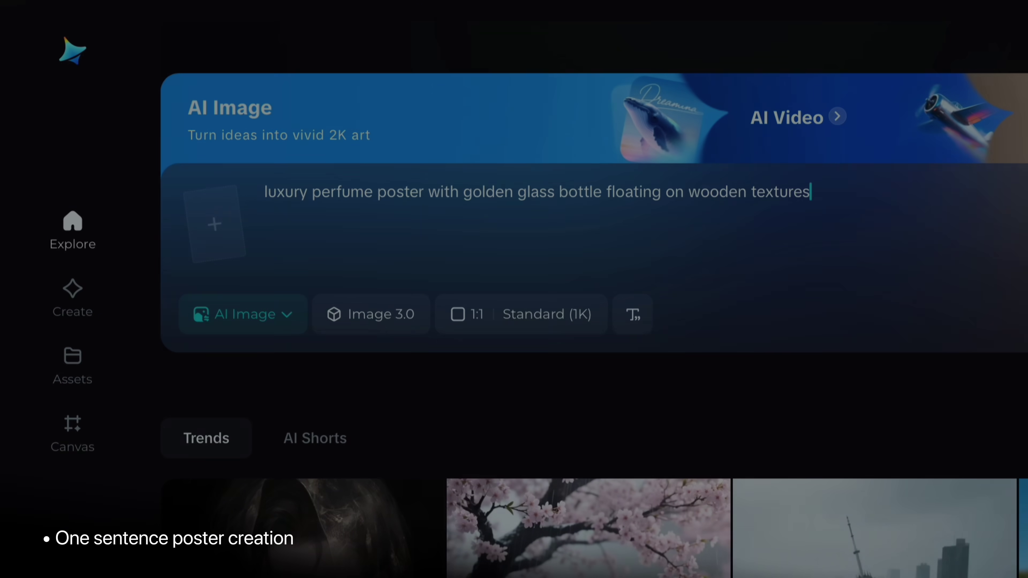
click(945, 289)
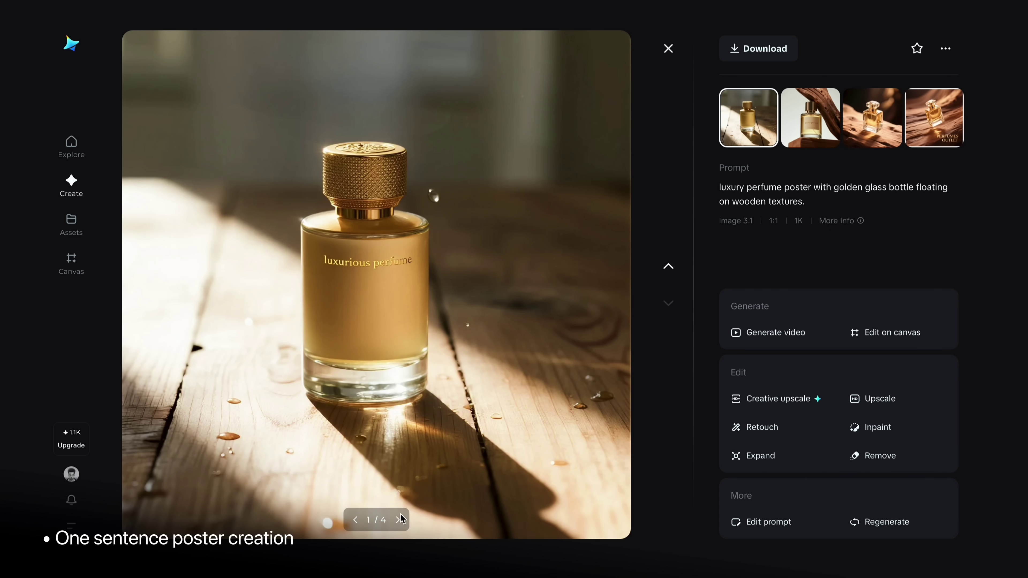
click(397, 520)
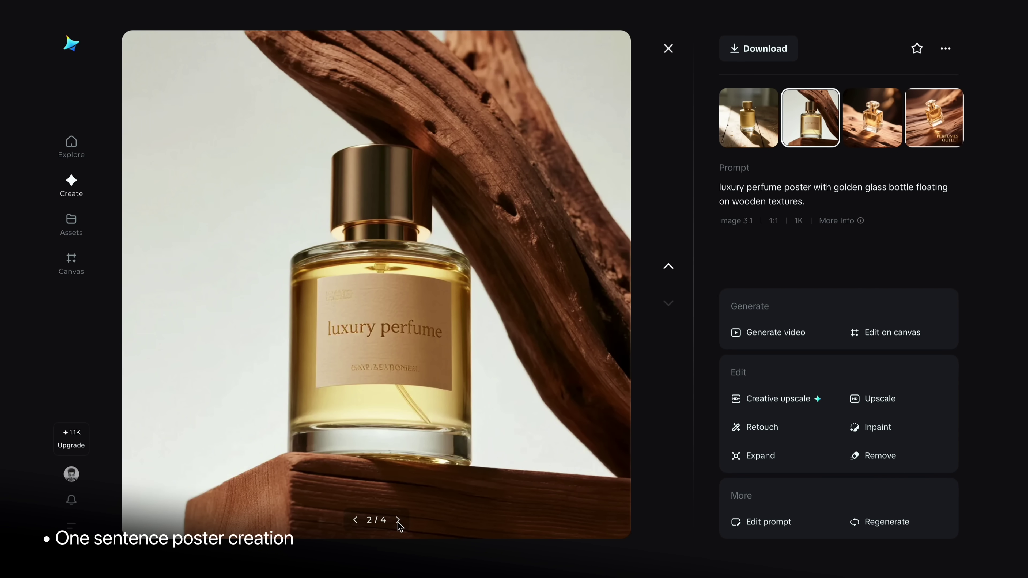
click(397, 520)
click(398, 519)
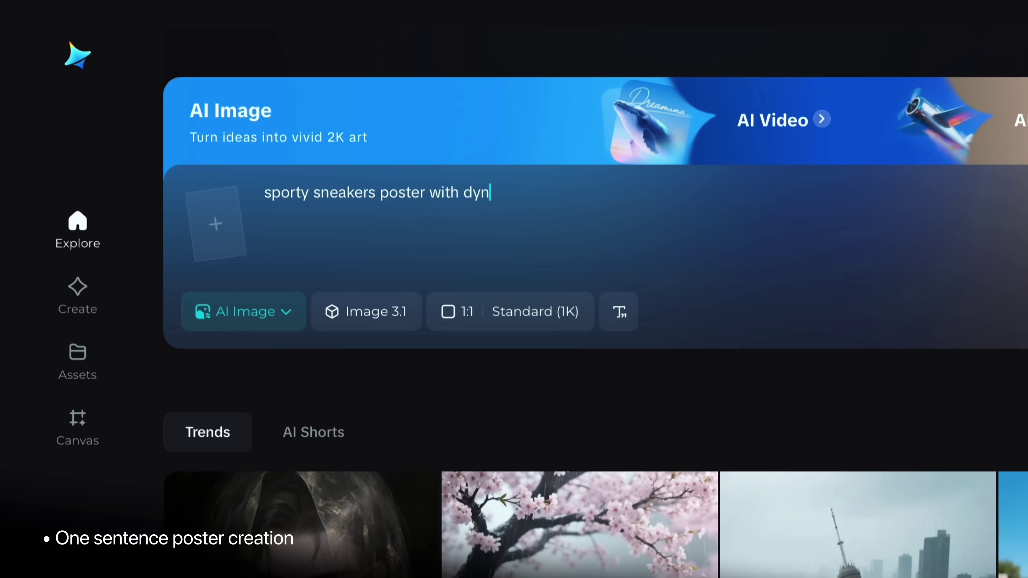
Complete the sneaker poster prompt, ending it with 'lights'.
text(lights)
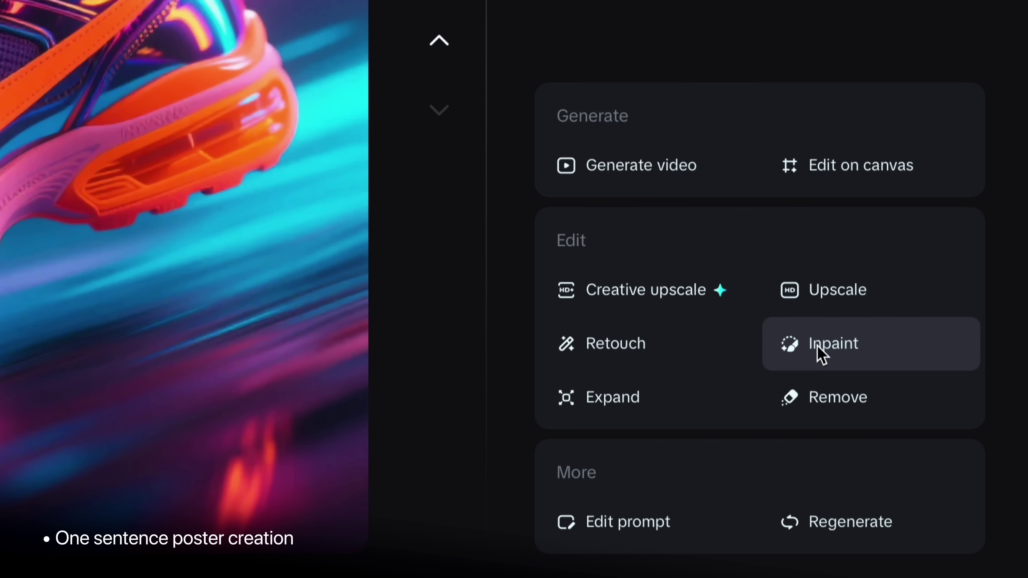
Inpaint the whole sneaker with the prompt 'red and white shoe'.
click(821, 352)
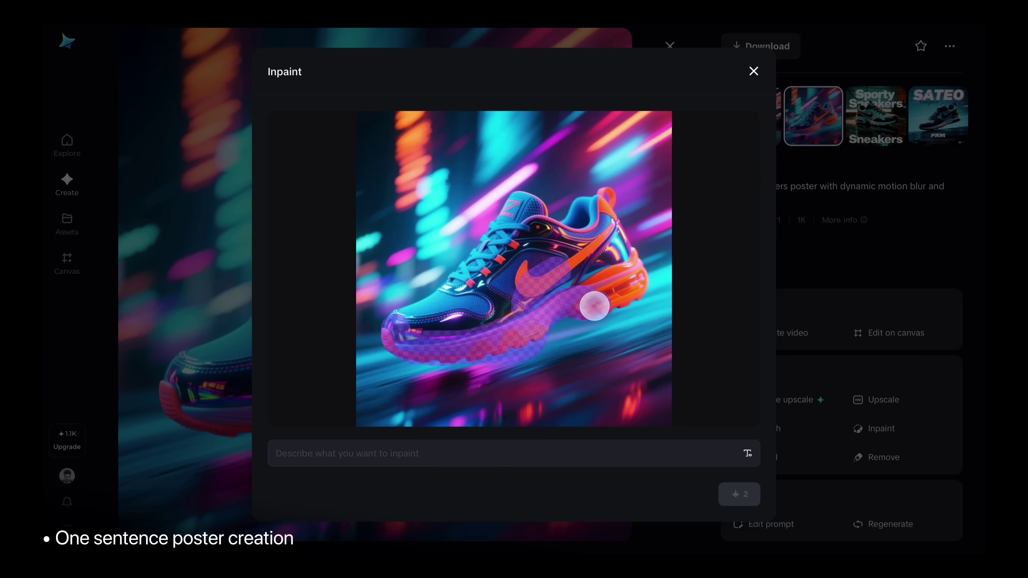
mouse_move(593, 305)
mouse_down()
mouse_move(590, 227)
mouse_move(529, 226)
mouse_move(409, 344)
mouse_up()
click(374, 452)
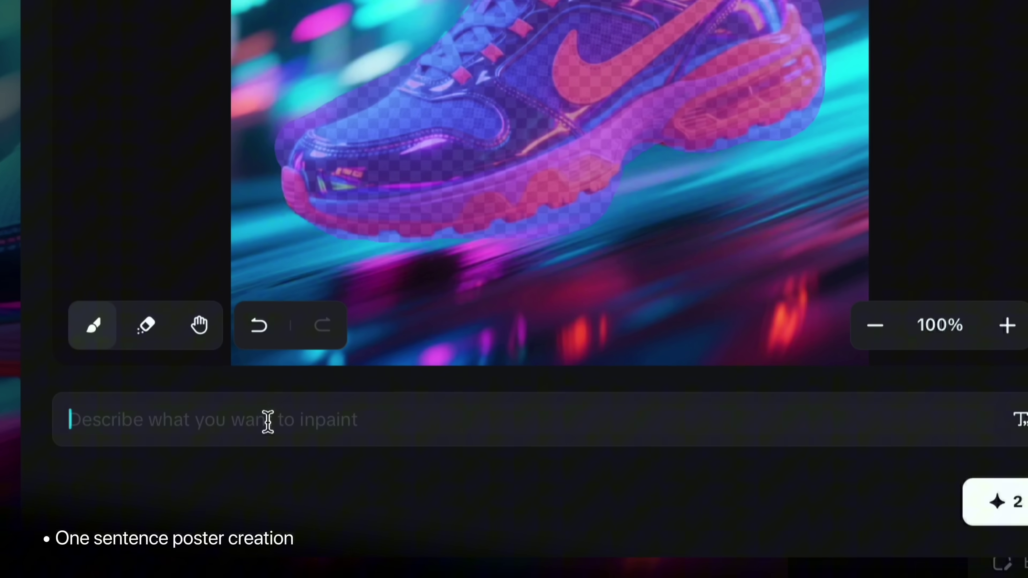
text(red and )
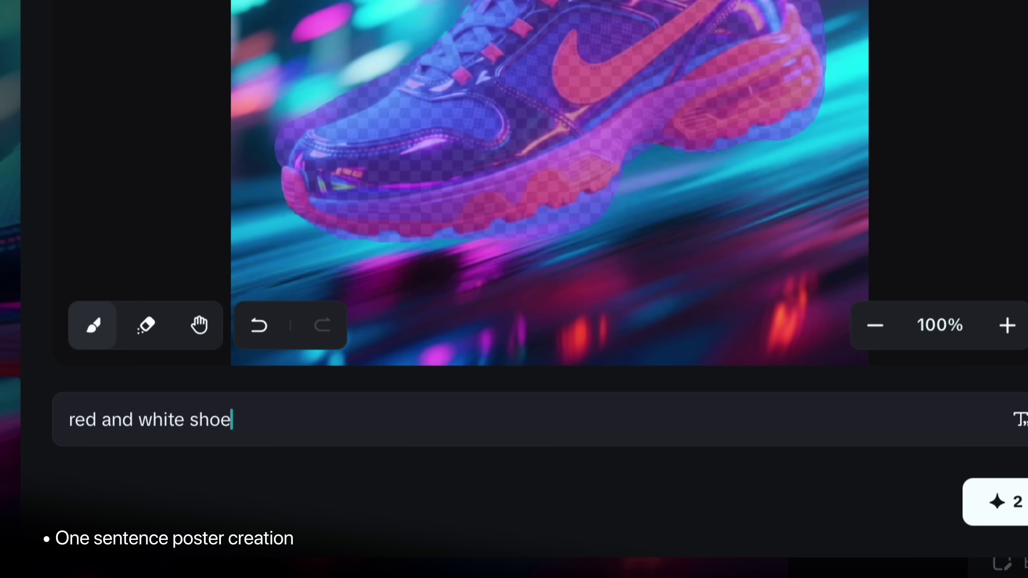
text(white shoe)
click(1004, 503)
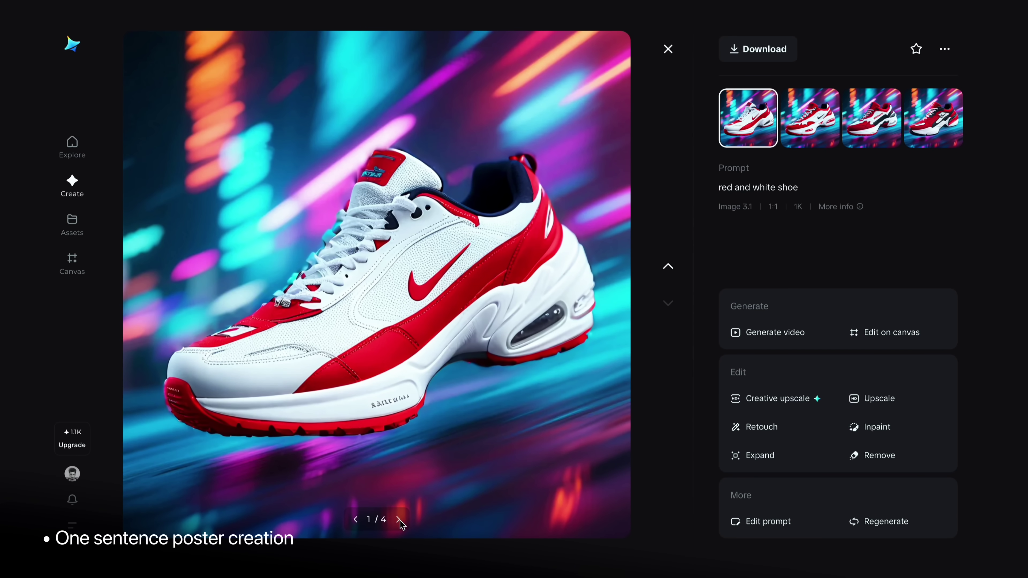
Page through the red-and-white shoe results to the fourth image.
click(399, 521)
click(399, 521)
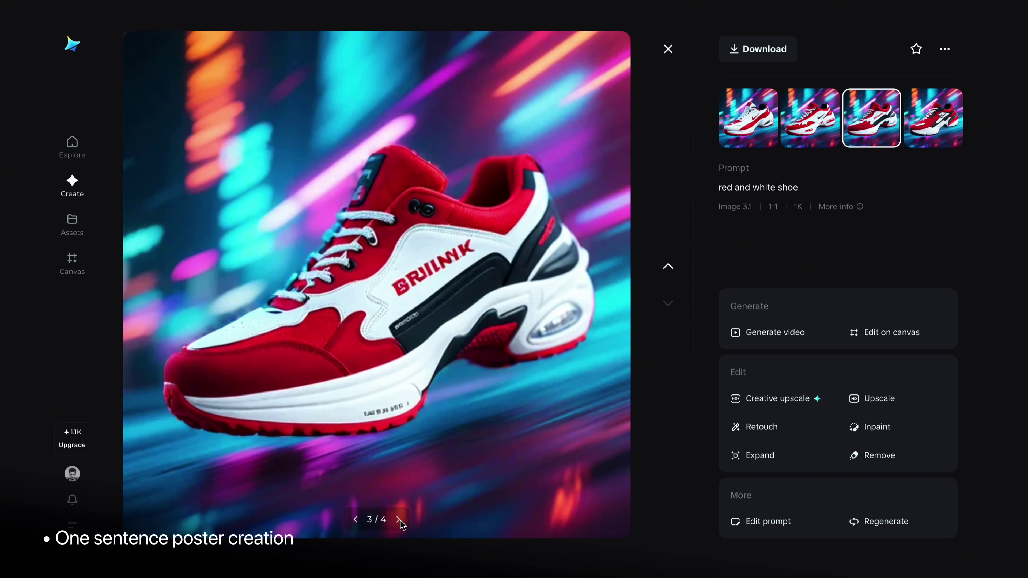
click(399, 521)
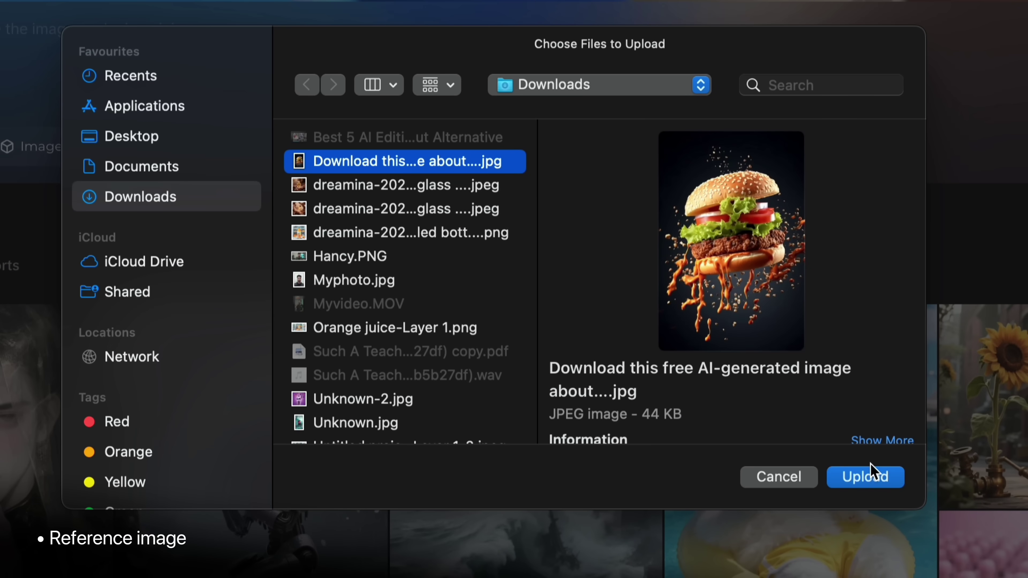
Upload the flying burger JPG and attach it as a Custom reference image.
click(875, 479)
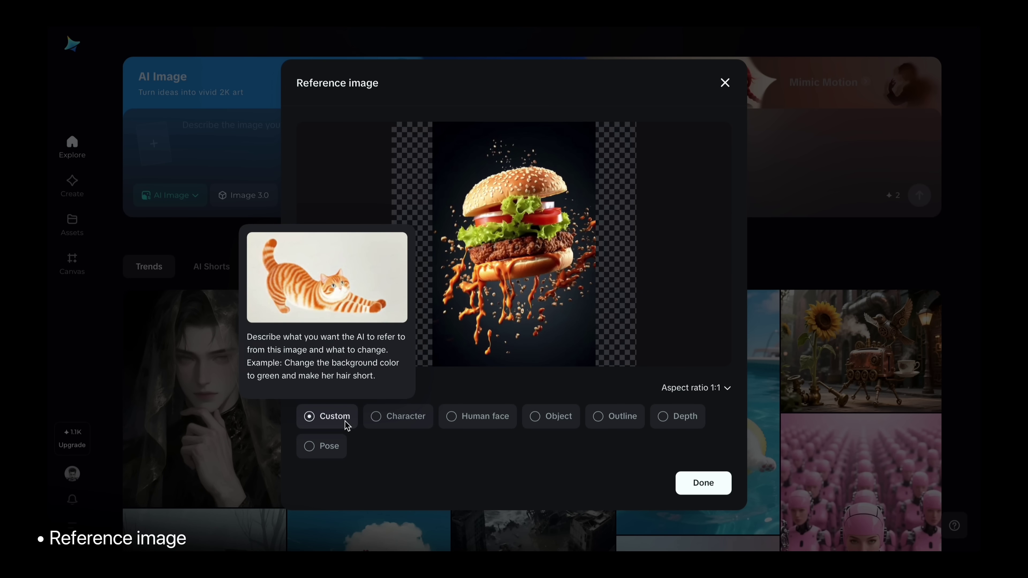
mouse_move(418, 429)
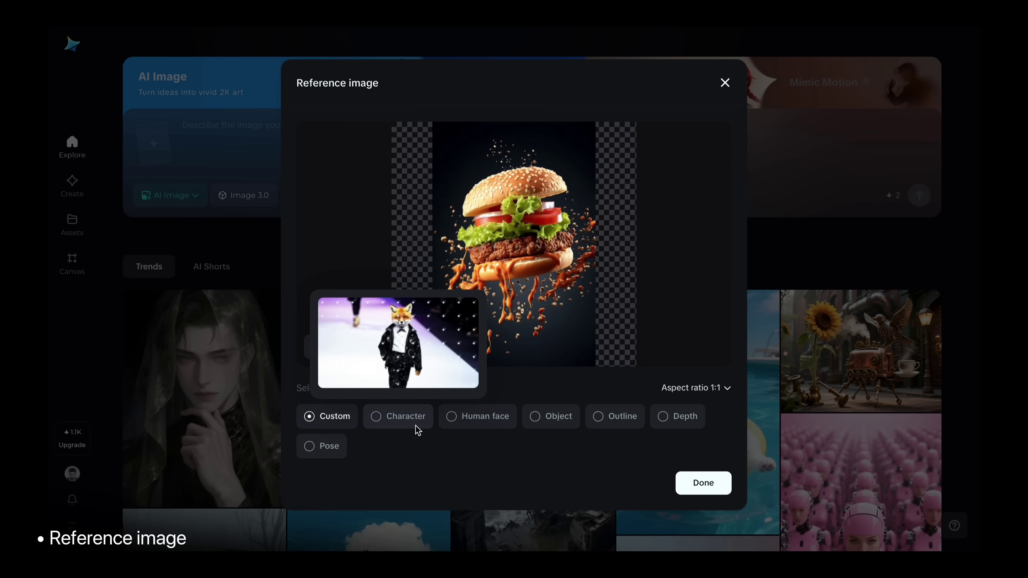
mouse_move(475, 430)
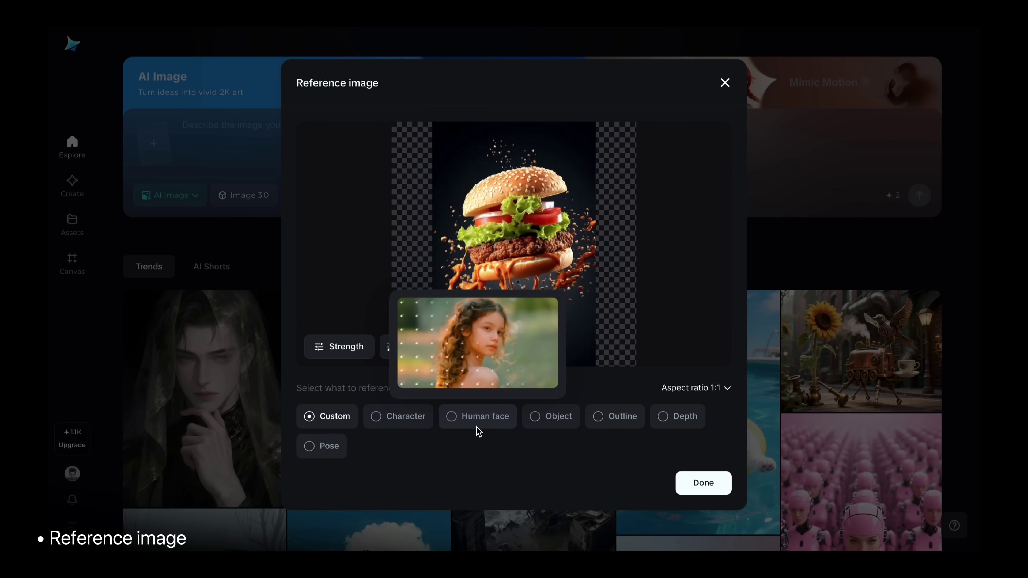
mouse_move(553, 427)
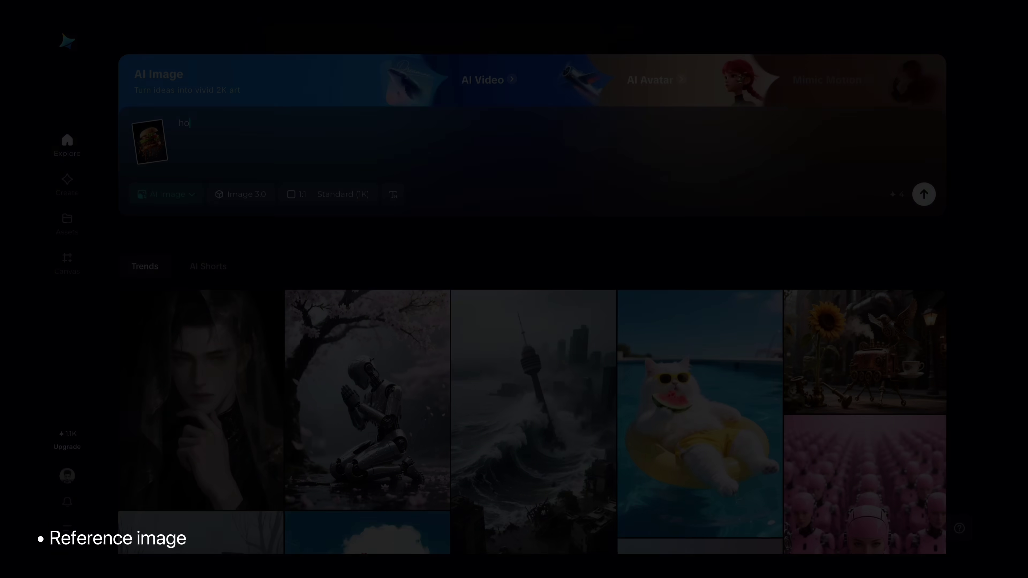
Generate four floating-hotdog-with-dripping-sauces images from the burger reference and page through them.
text(tdog f)
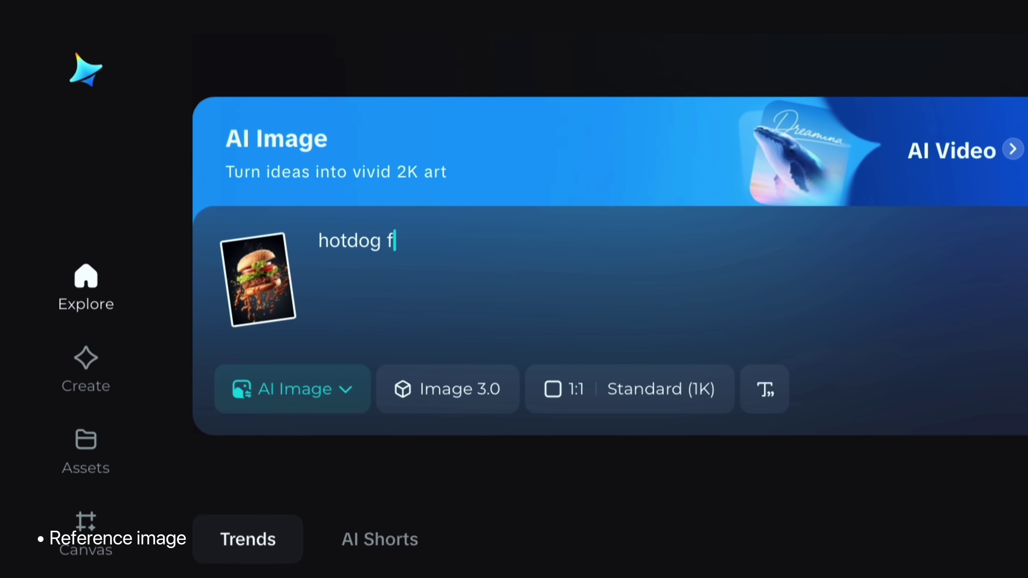
text(loat)
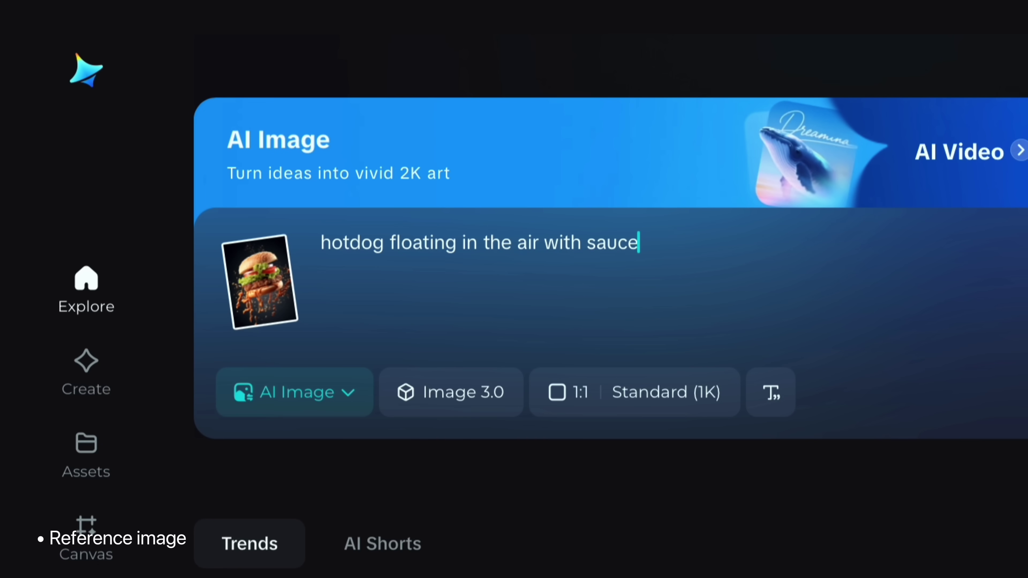
text(ing)
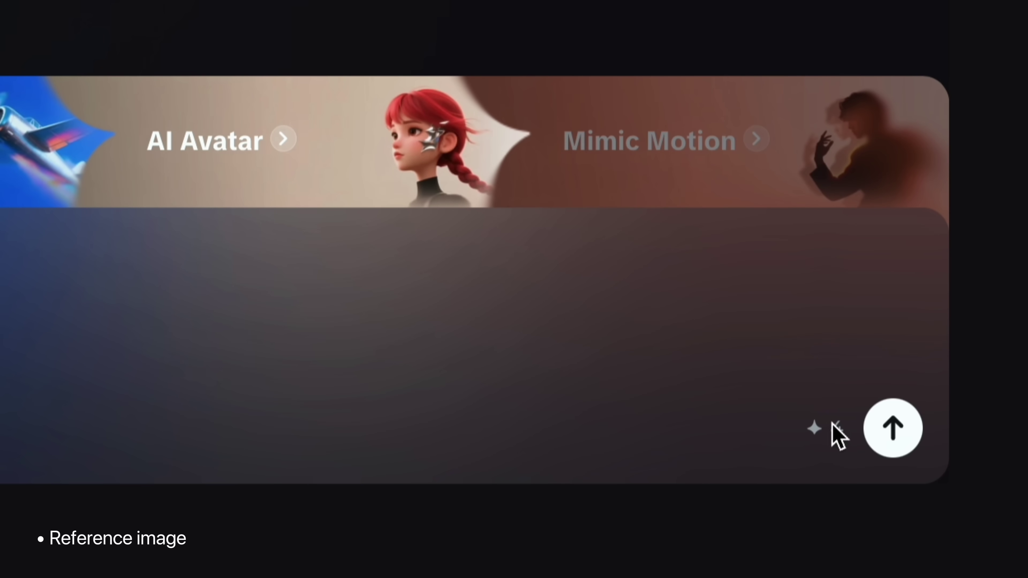
click(901, 437)
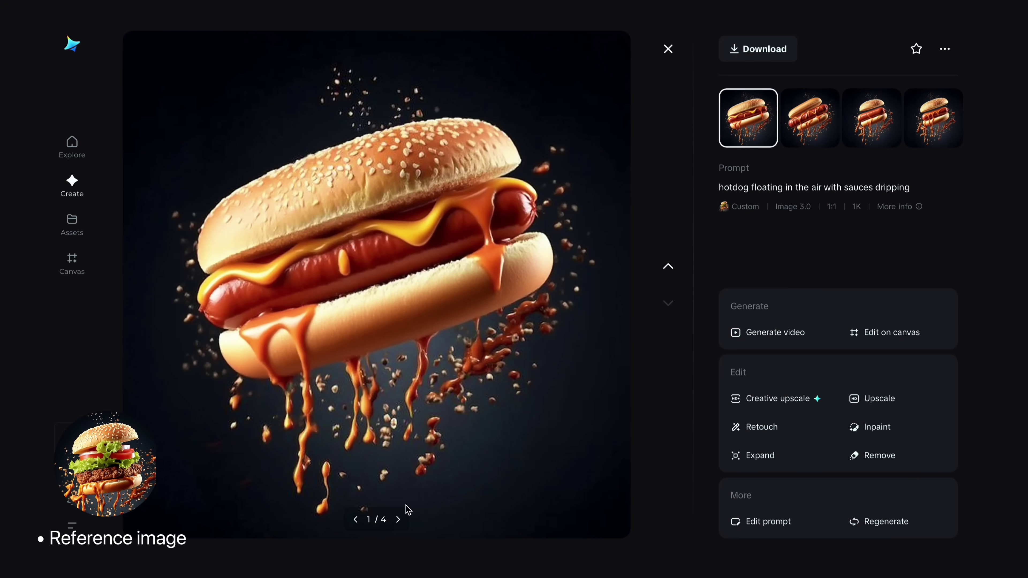
click(399, 520)
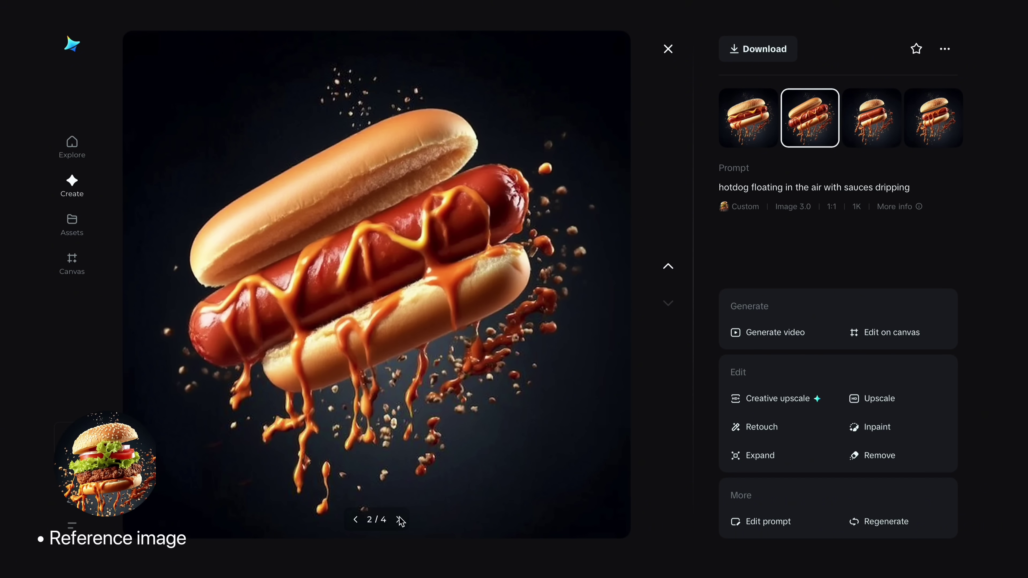
click(400, 520)
click(400, 520)
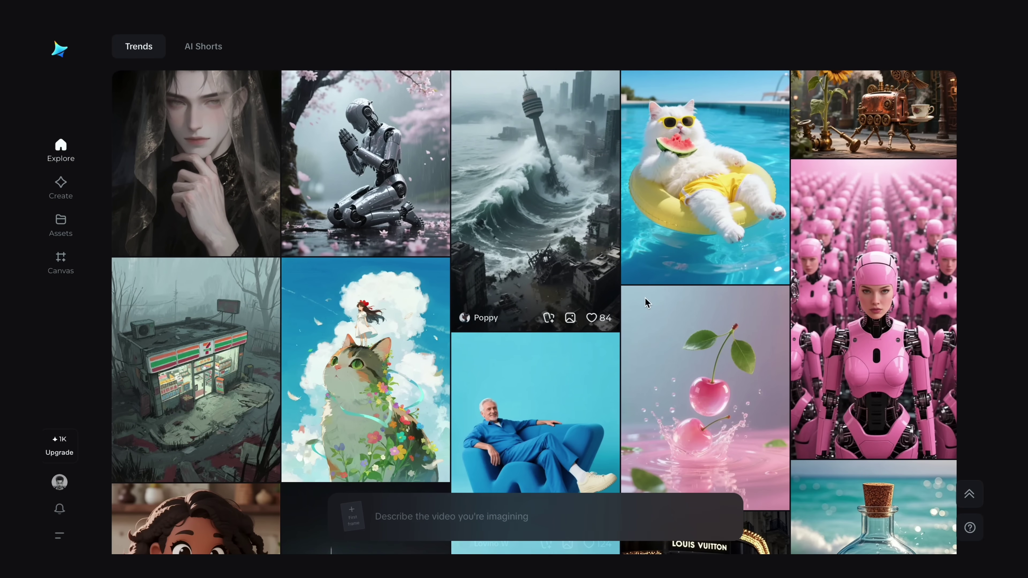
Reuse the summer cat image's prompt, replacing 'bitten watermelon' with 'cake'.
click(700, 215)
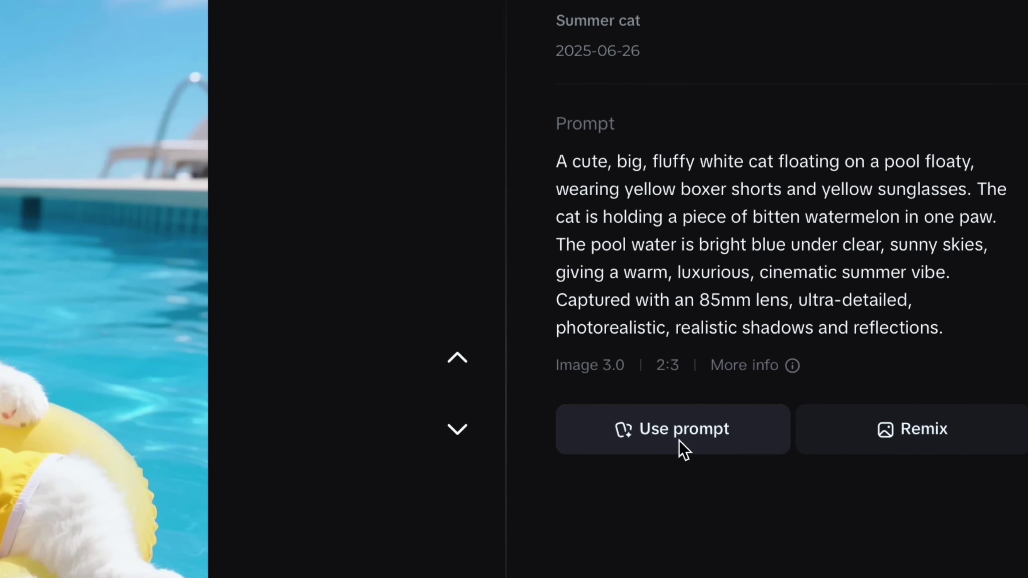
click(791, 314)
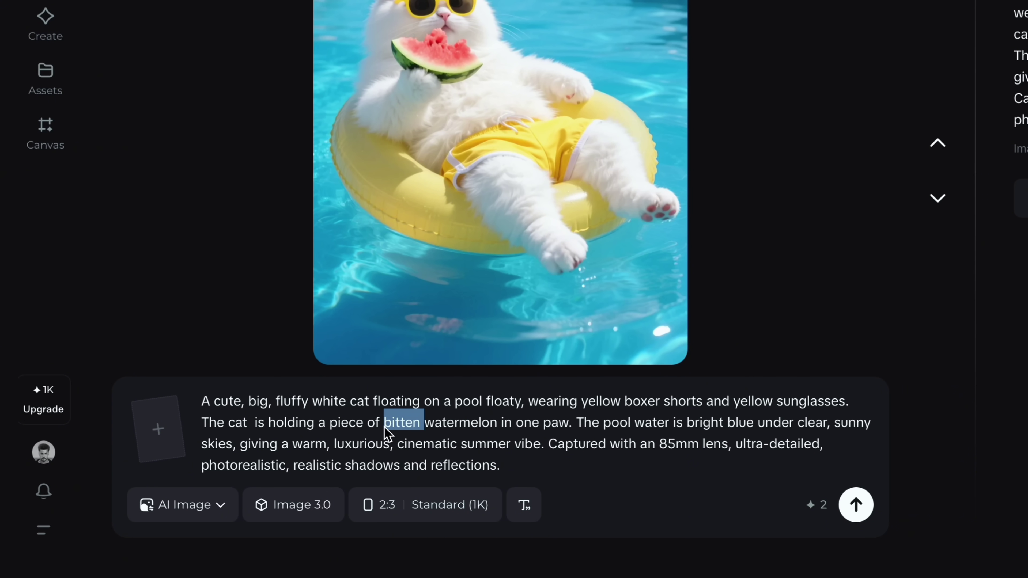
text(cake)
drag(474, 425, 417, 425)
key(BackSpace)
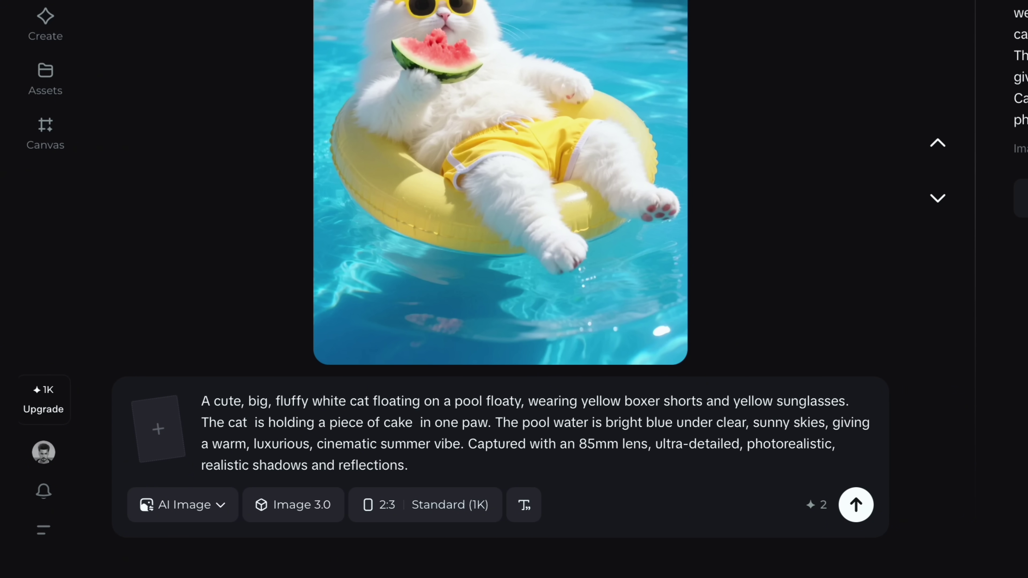
key(BackSpace)
Change yellow to red for the shorts and sunglasses, then generate the new cat images.
double_click(759, 402)
text(red)
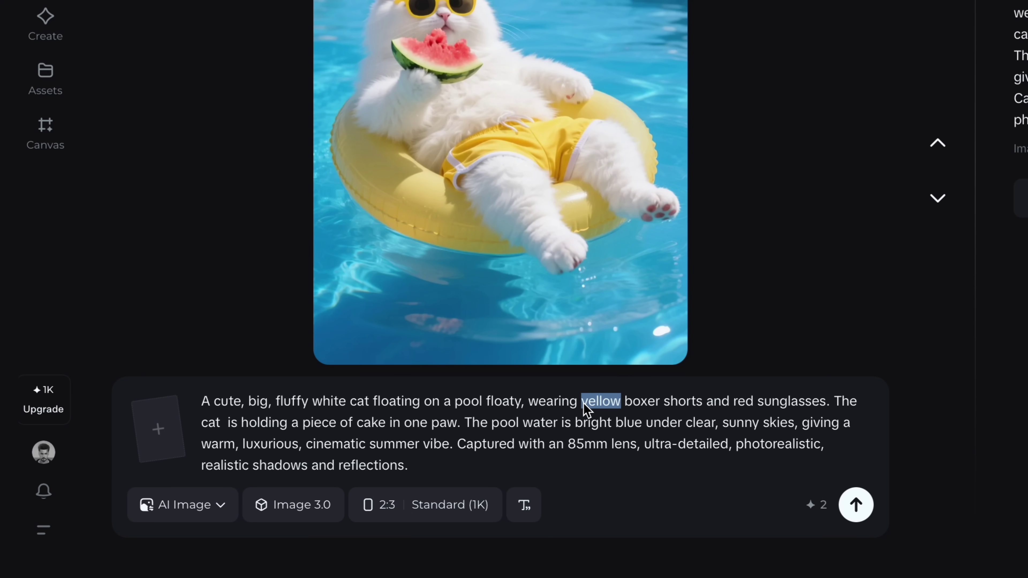
text(red)
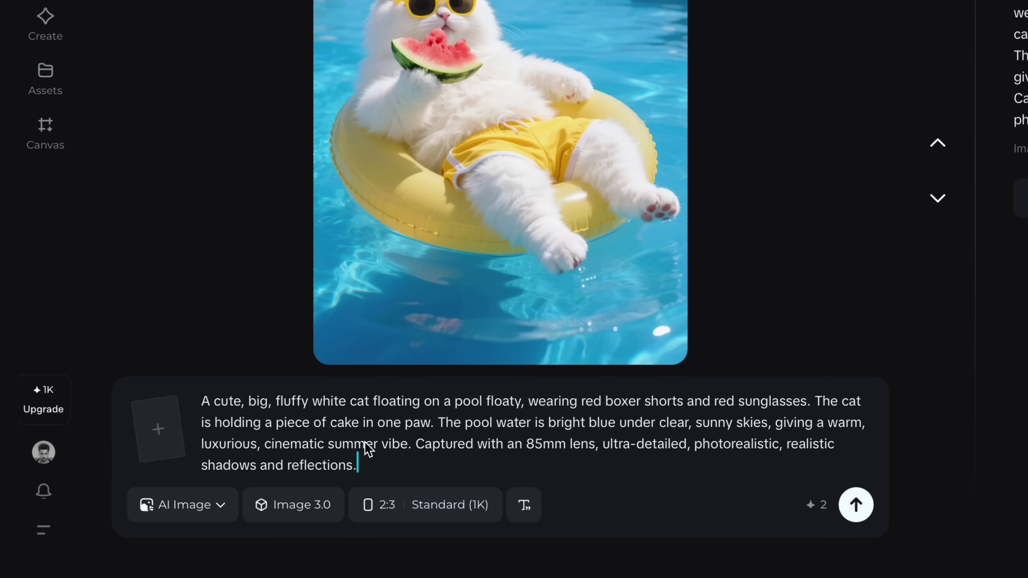
click(856, 505)
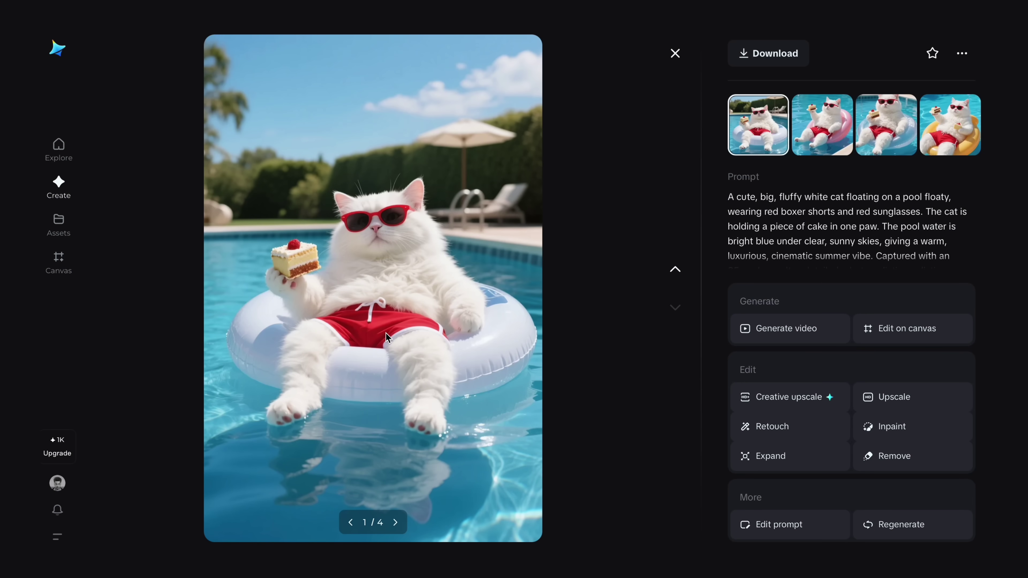
click(396, 522)
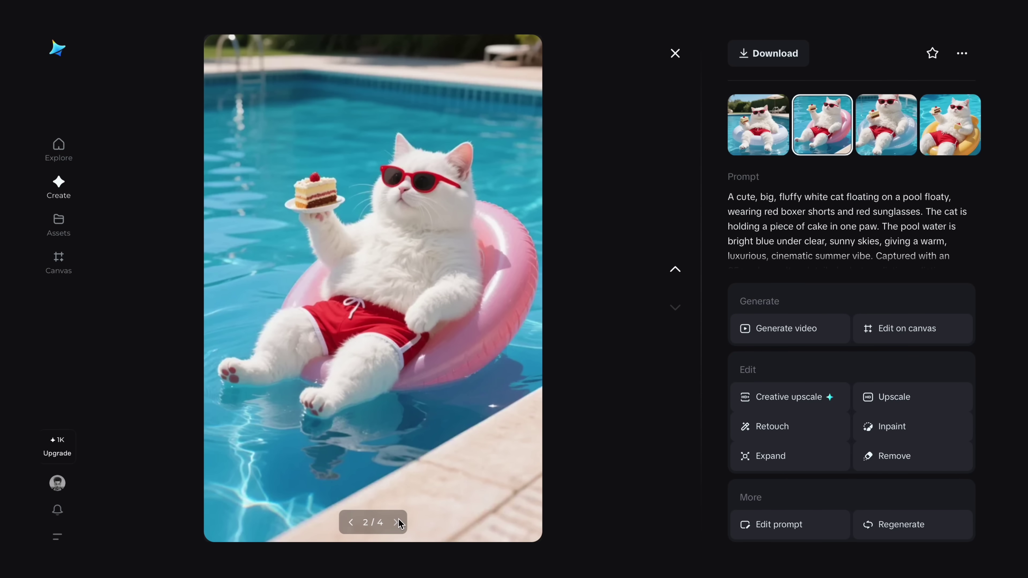
Start a video from the third red-shorts cat image, prompting the cat eating cake.
click(396, 522)
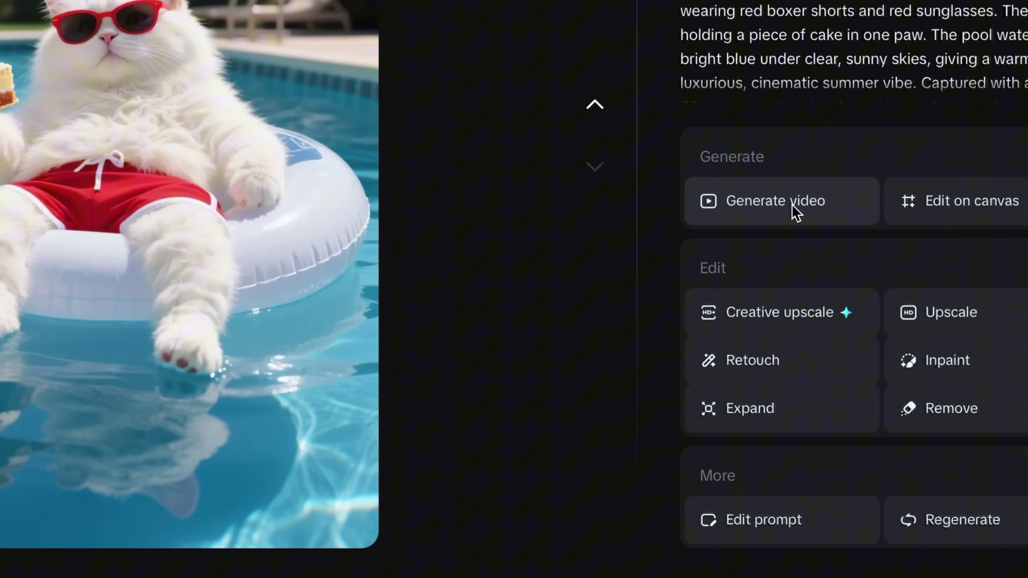
click(687, 211)
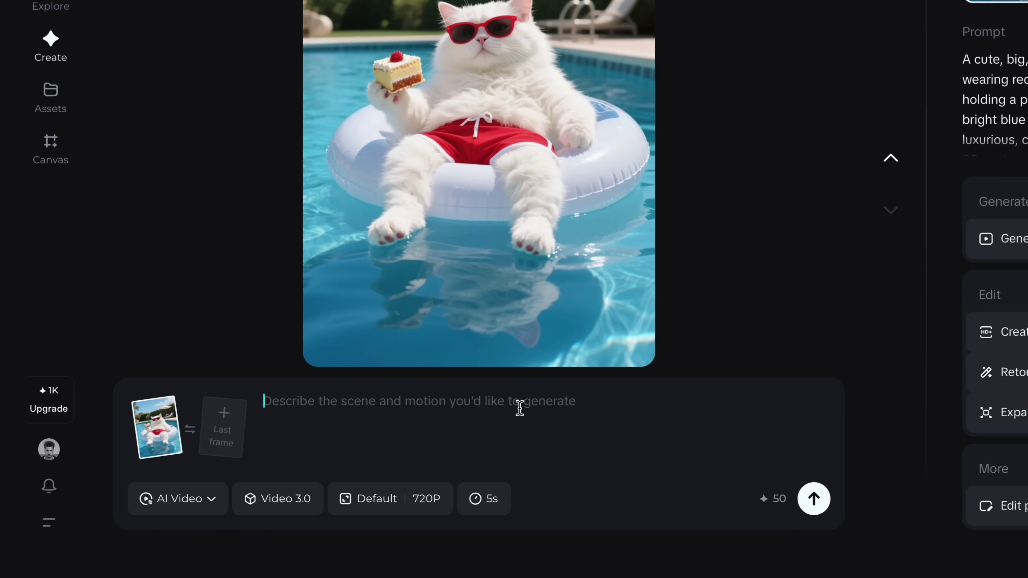
text(cat eating cake and)
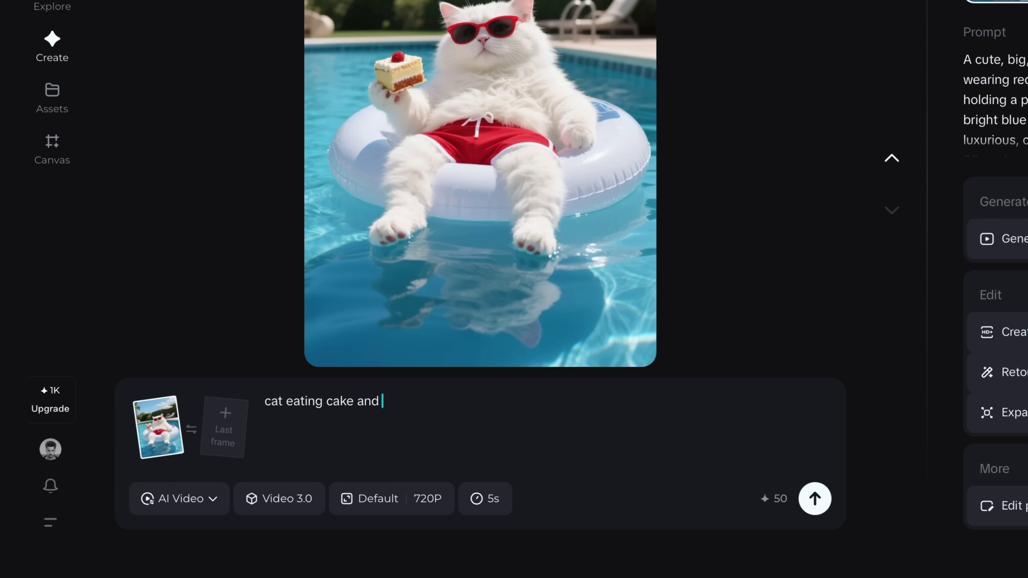